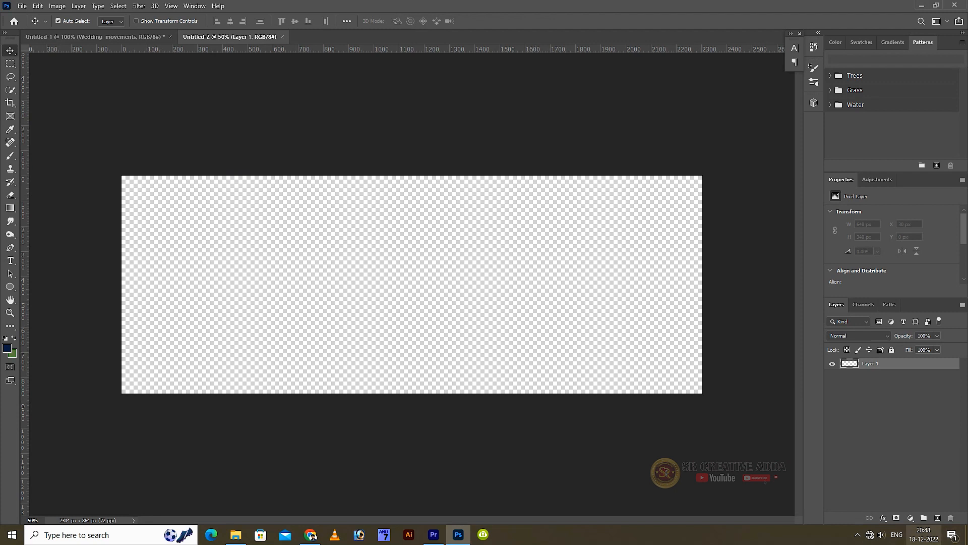
pyautogui.click(911, 518)
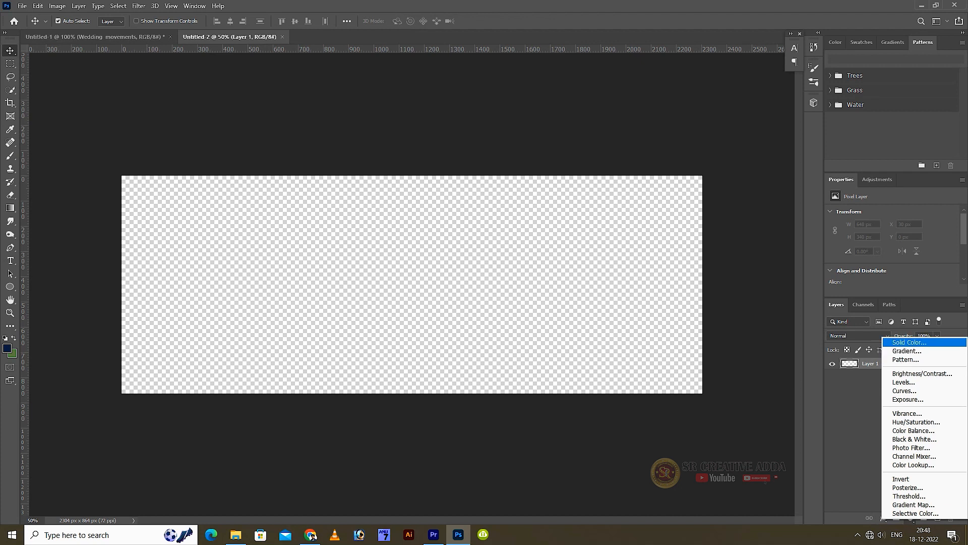
pyautogui.click(907, 350)
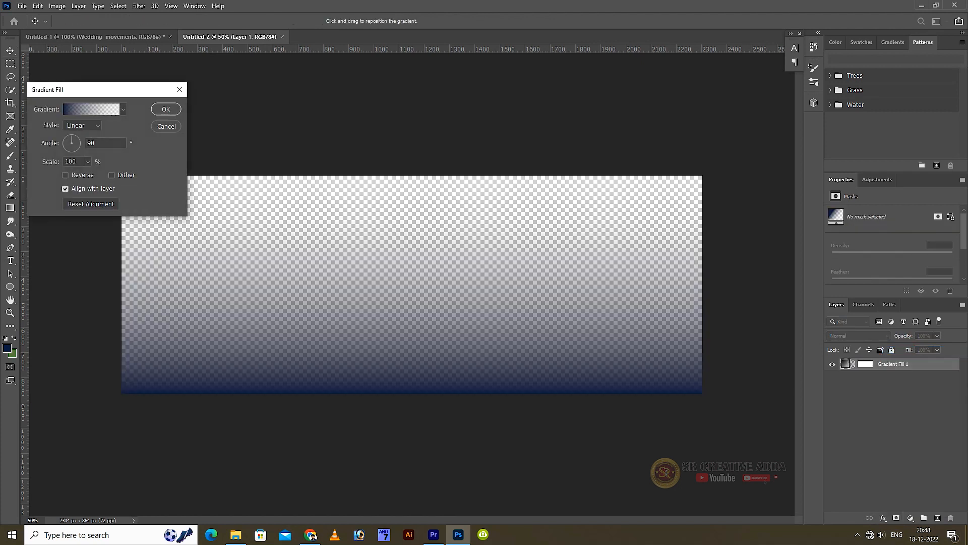
pyautogui.click(162, 127)
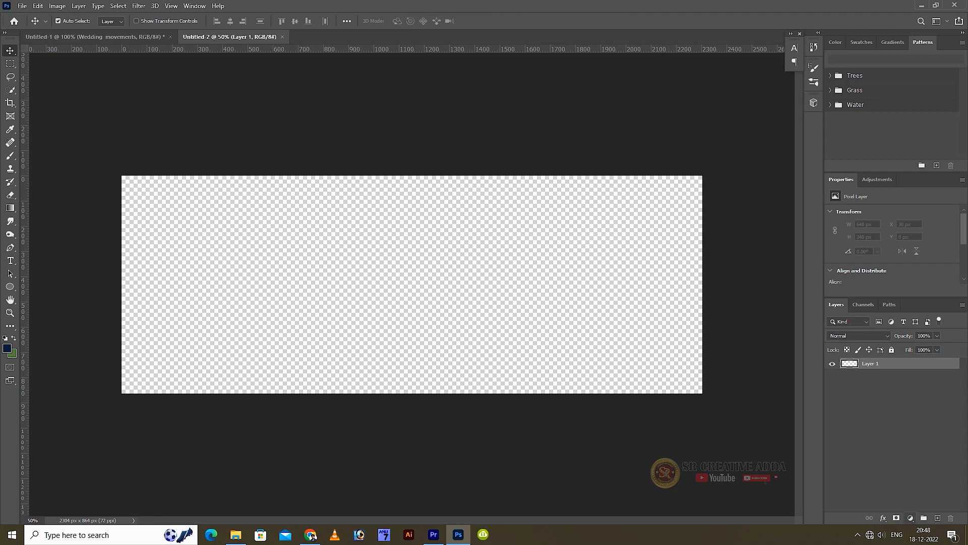
# Step: Add a solid colour fill layer in pale blue #caddfa as the album page background
pyautogui.click(910, 518)
pyautogui.click(909, 339)
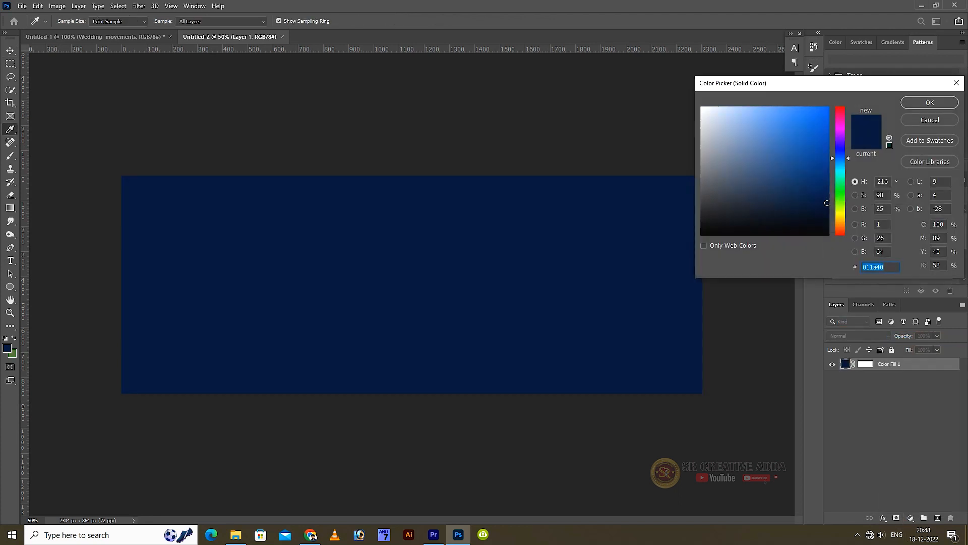
pyautogui.click(726, 109)
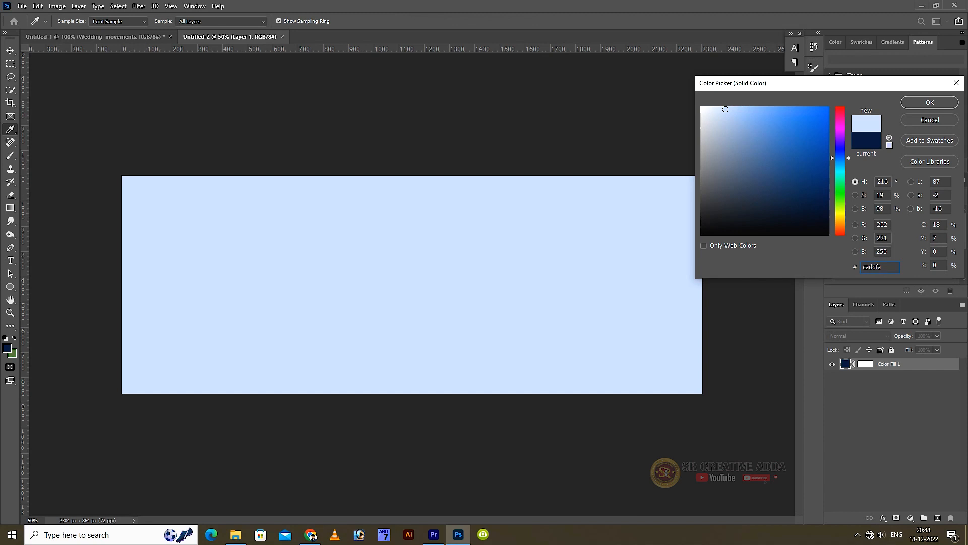
pyautogui.press('Return')
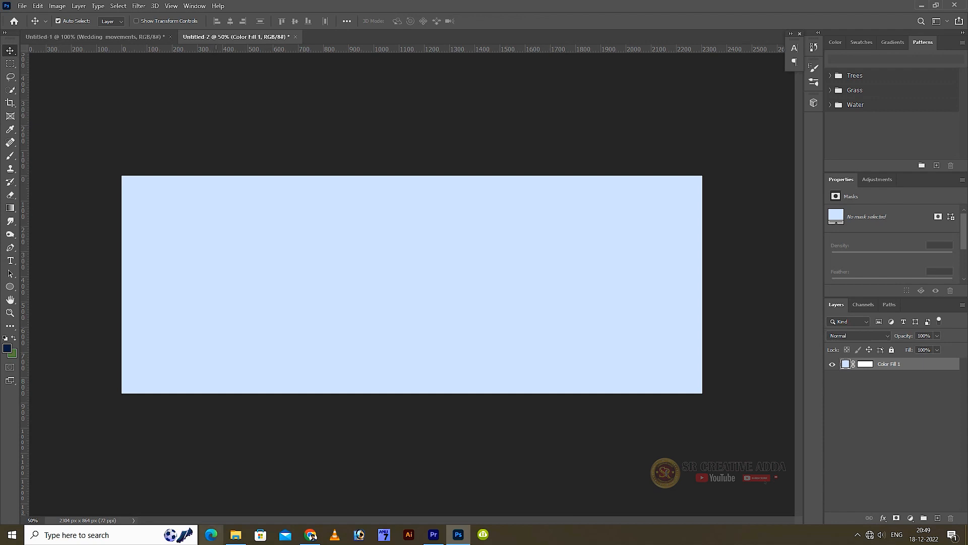
# Step: Place the photo 2d85aa4fea7dd266f98d26f44967899c from the WEDDING PICS folder at the canvas's right end, scaled to about 113%
pyautogui.click(236, 534)
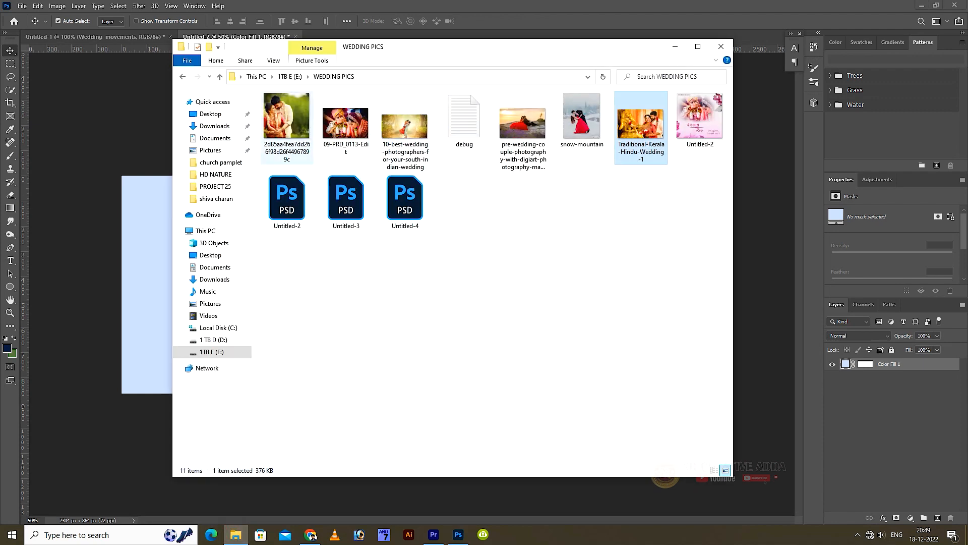
pyautogui.press('Home')
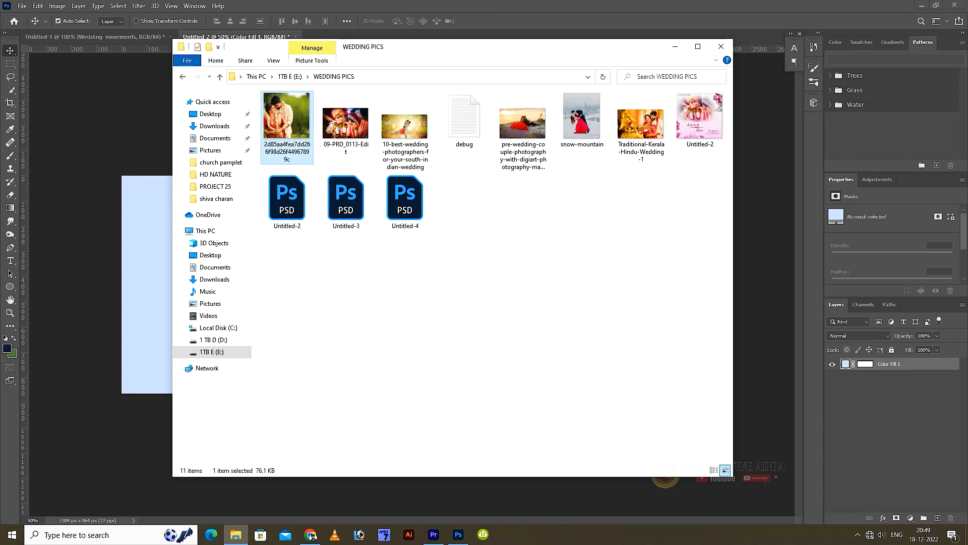
pyautogui.moveTo(287, 116); pyautogui.dragTo(411, 284)
pyautogui.moveTo(502, 194); pyautogui.dragTo(526, 171)
pyautogui.moveTo(517, 345); pyautogui.dragTo(699, 349)
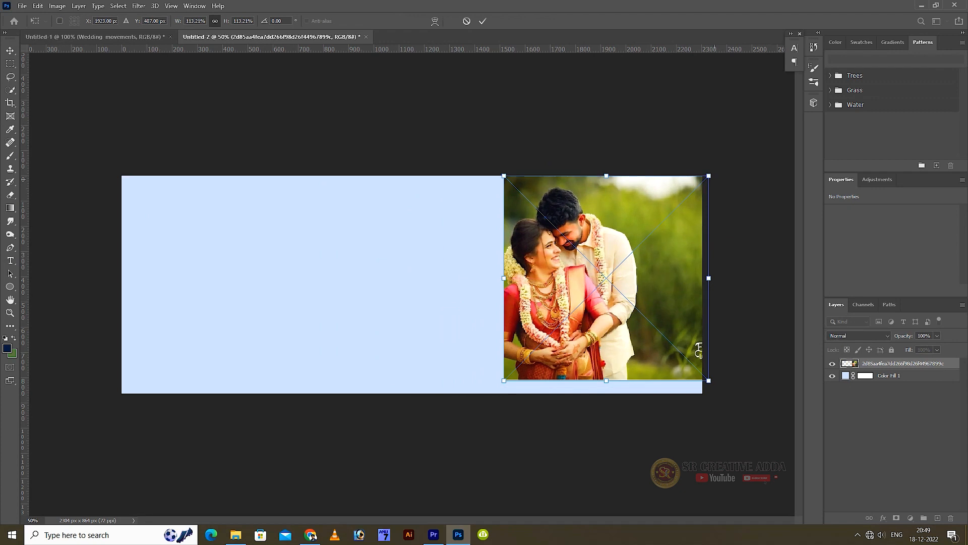
# Step: Enlarge the placed couple photo to about 123% to span the canvas height at its right end, and commit the placement
pyautogui.moveTo(709, 176); pyautogui.dragTo(715, 167)
pyautogui.moveTo(689, 217)
pyautogui.mouseDown()
pyautogui.moveTo(692, 230)
pyautogui.moveTo(694, 218)
pyautogui.mouseUp()
pyautogui.moveTo(509, 175); pyautogui.dragTo(504, 164)
pyautogui.moveTo(687, 230); pyautogui.dragTo(694, 233)
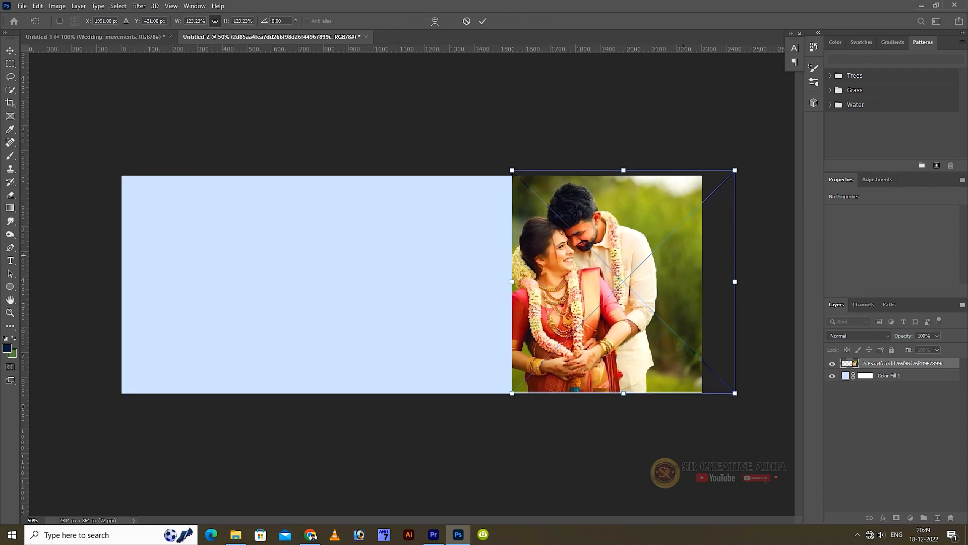
pyautogui.click(483, 20)
# Step: Add a Hide All layer mask to the couple photo
pyautogui.click(78, 5)
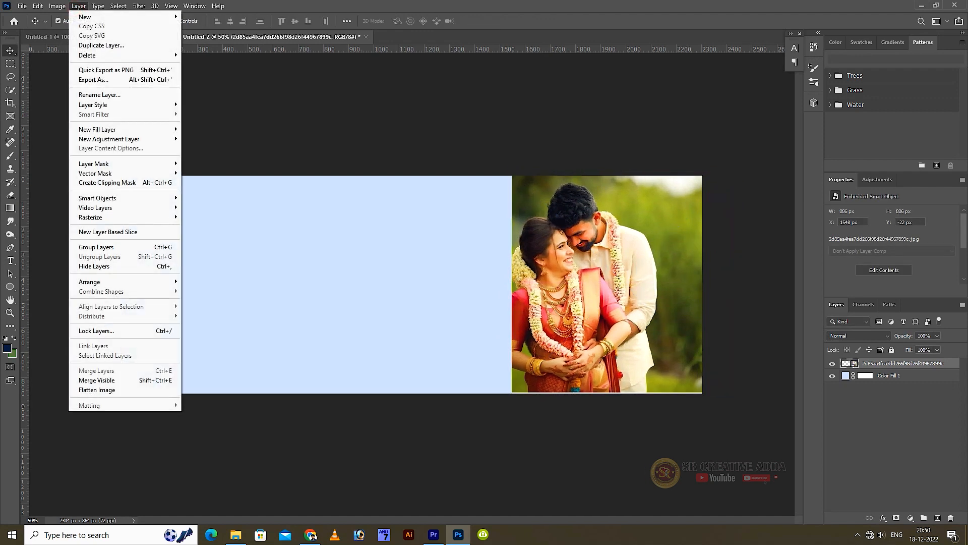
pyautogui.moveTo(151, 163)
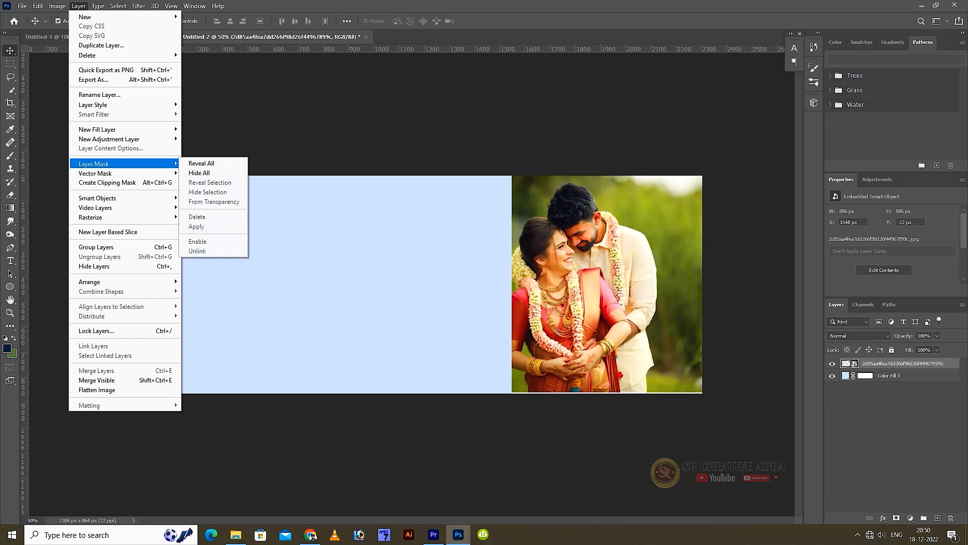
pyautogui.click(204, 173)
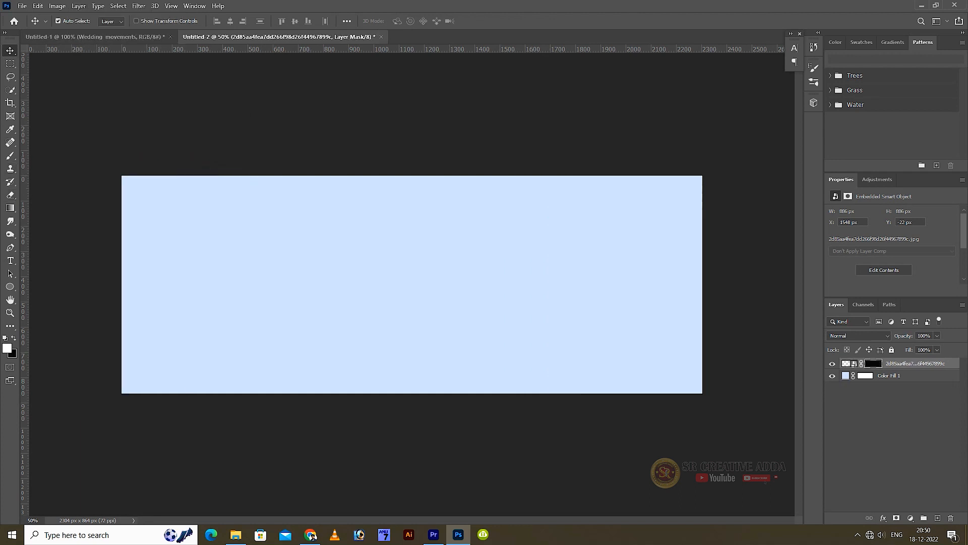
# Step: Paint white on the mask with a soft brush, enlarged from 200 to 500 px, to reveal the couple's bodies with faded edges
pyautogui.click(10, 156)
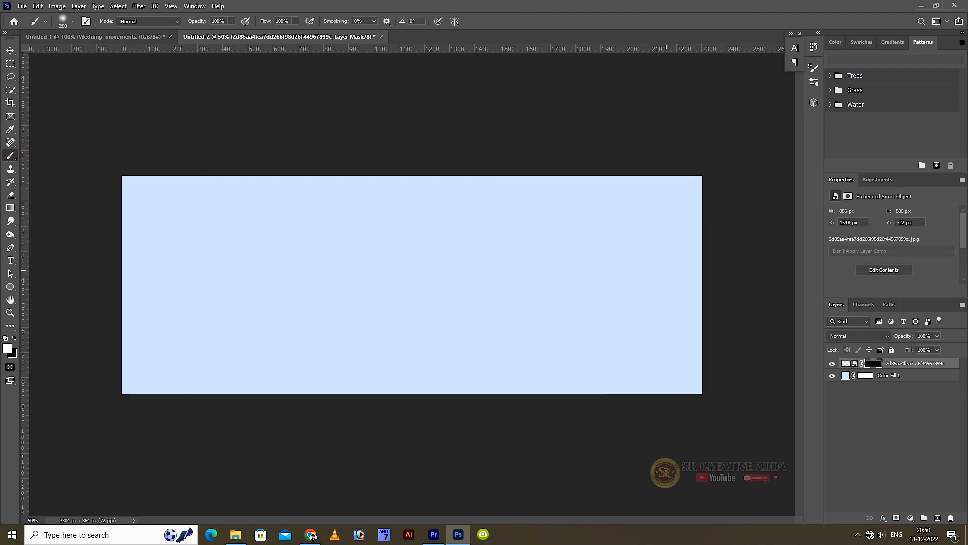
pyautogui.click(666, 271)
pyautogui.moveTo(643, 270); pyautogui.dragTo(631, 268)
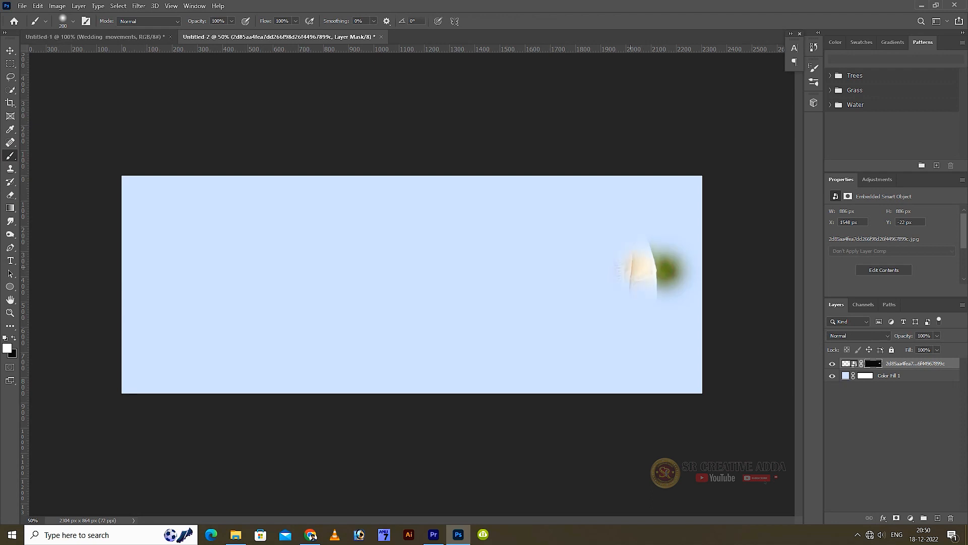
pyautogui.click(617, 251)
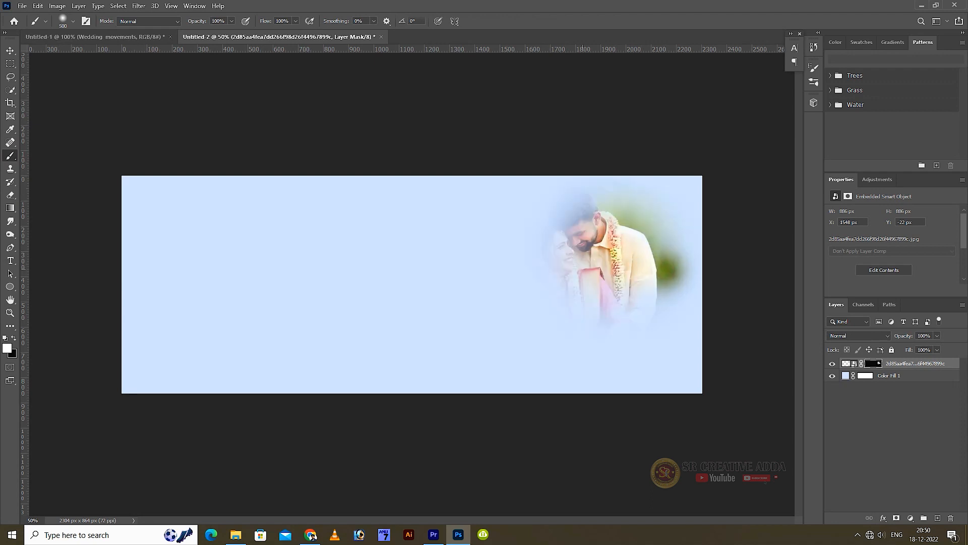
pyautogui.click(585, 286)
pyautogui.click(634, 294)
pyautogui.click(569, 233)
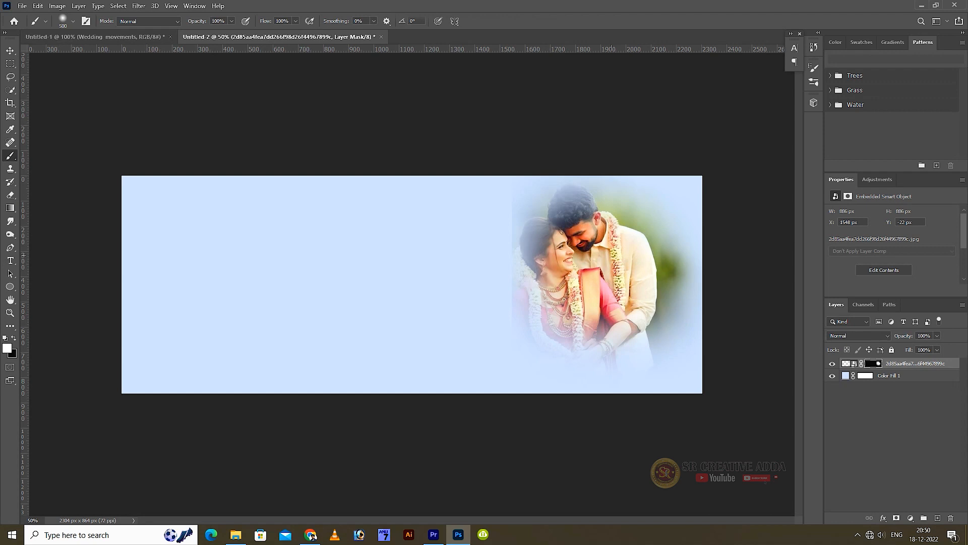
pyautogui.hotkey('ctrl', 'z')
pyautogui.click(587, 236)
pyautogui.hotkey('ctrl', 'z')
# Step: Reveal the heads of the bride and groom on the mask with a smaller 250 px soft white brush
pyautogui.click(586, 232)
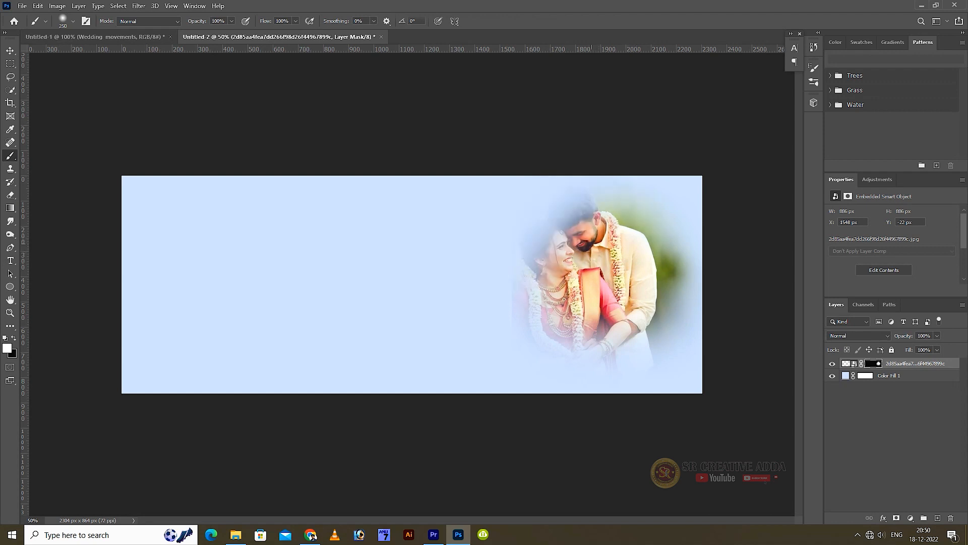
pyautogui.click(557, 237)
pyautogui.click(576, 216)
pyautogui.click(536, 240)
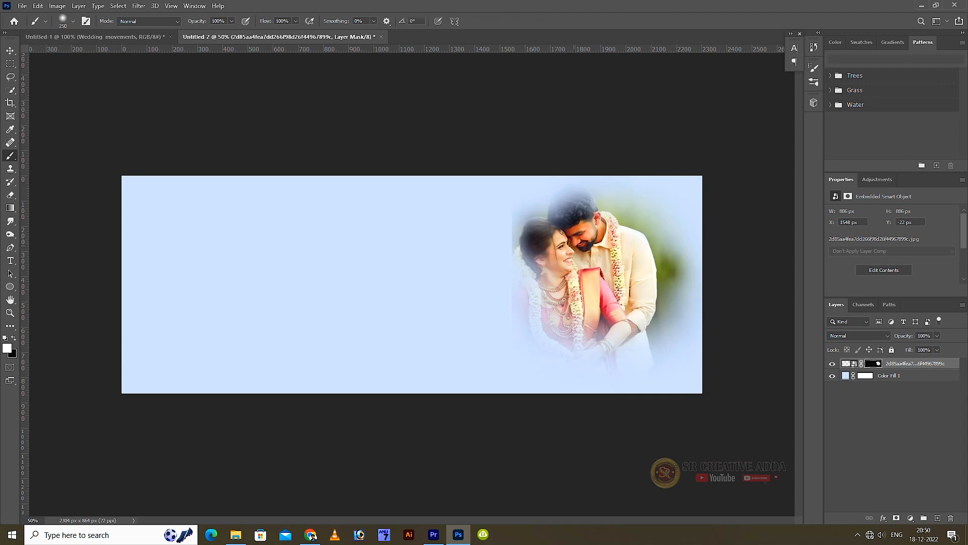
pyautogui.hotkey('ctrl', 'z')
pyautogui.click(556, 225)
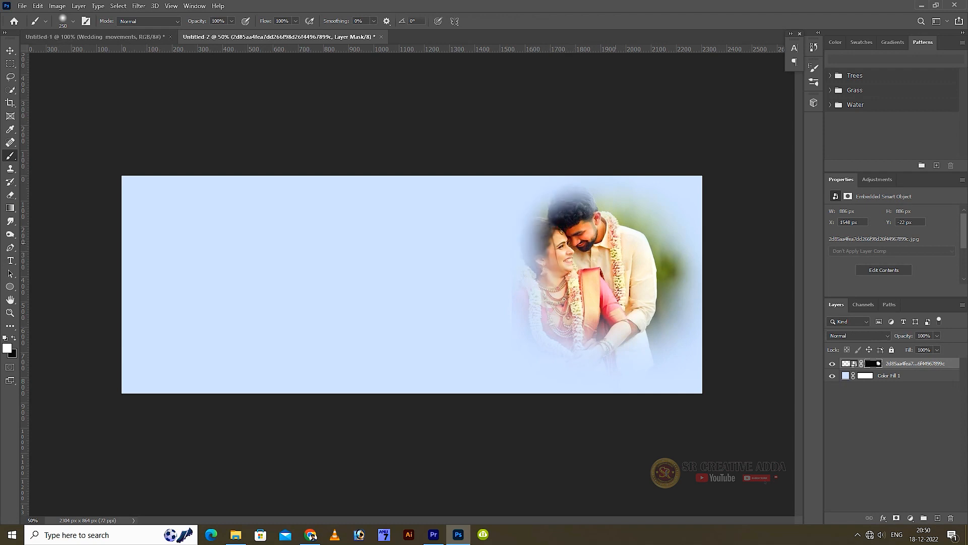
pyautogui.press('v')
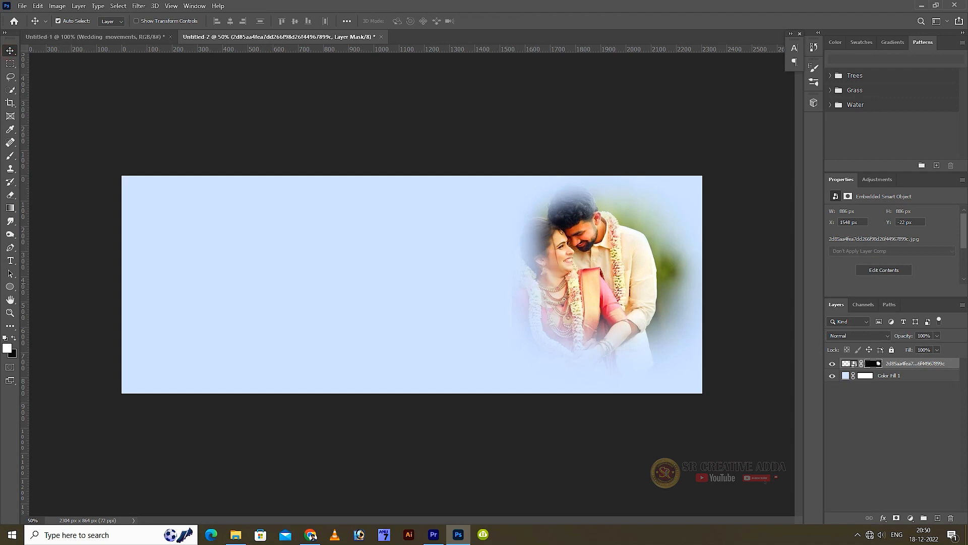
# Step: Place the photo 10-best-wedding-photographers-for-your-south-indian-wedding mid-canvas, scaled to about 205% to fill the height, and nudge it slightly up
pyautogui.click(236, 535)
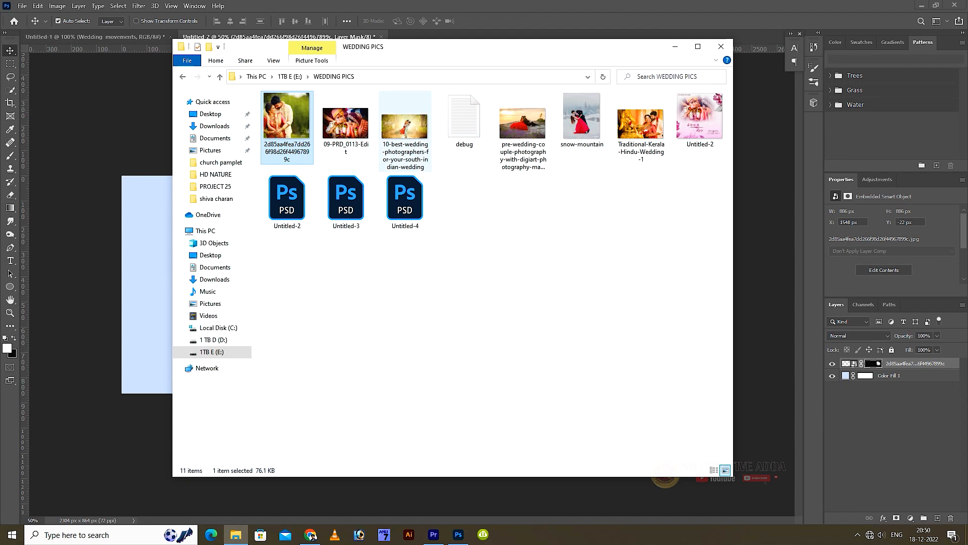
pyautogui.click(407, 130)
pyautogui.moveTo(406, 126); pyautogui.dragTo(174, 229)
pyautogui.moveTo(412, 285); pyautogui.dragTo(320, 250)
pyautogui.moveTo(420, 302); pyautogui.dragTo(621, 404)
pyautogui.moveTo(536, 267); pyautogui.dragTo(514, 274)
pyautogui.moveTo(400, 176); pyautogui.dragTo(401, 170)
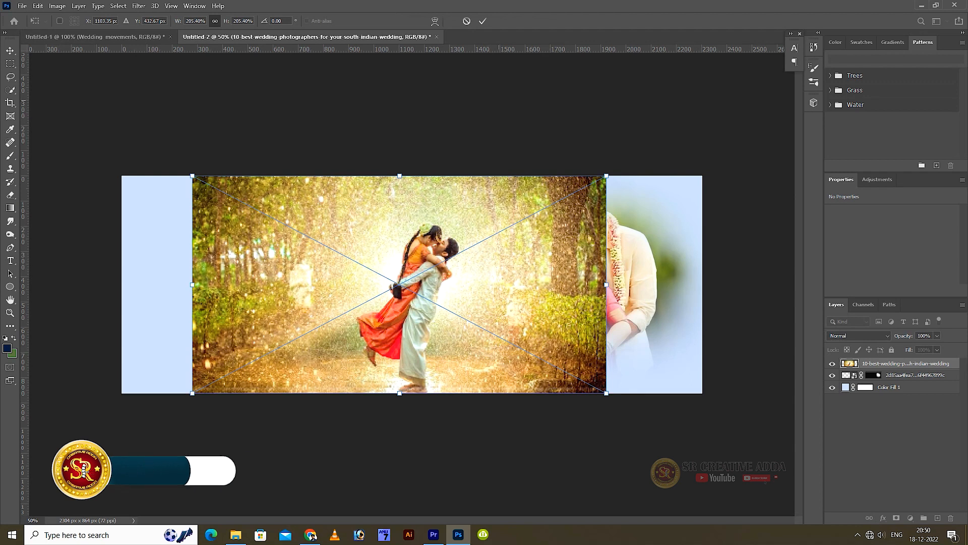
pyautogui.press('Return')
pyautogui.press('Up')
pyautogui.press('Up')
# Step: Rasterize the newly placed forest photo layer for erasing
pyautogui.press('e')
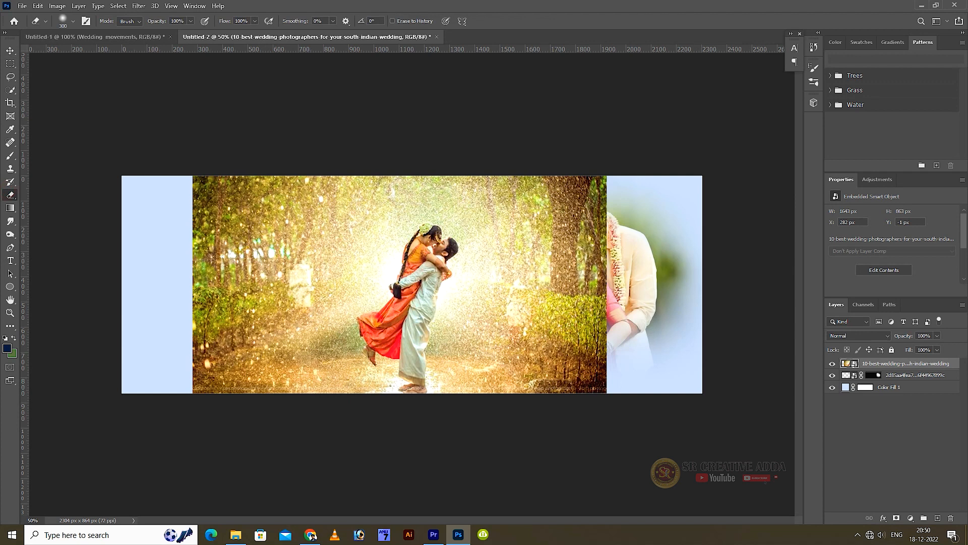
pyautogui.rightClick(955, 363)
pyautogui.click(854, 274)
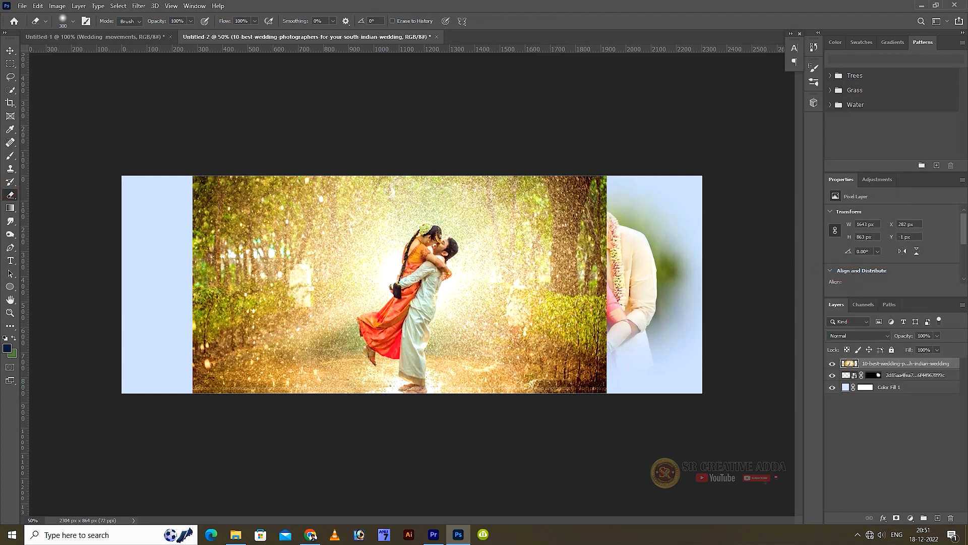
# Step: Fade the forest photo's right edge with a soft eraser enlarged from 300 to 600 px, blending it into the couple photo
pyautogui.click(625, 216)
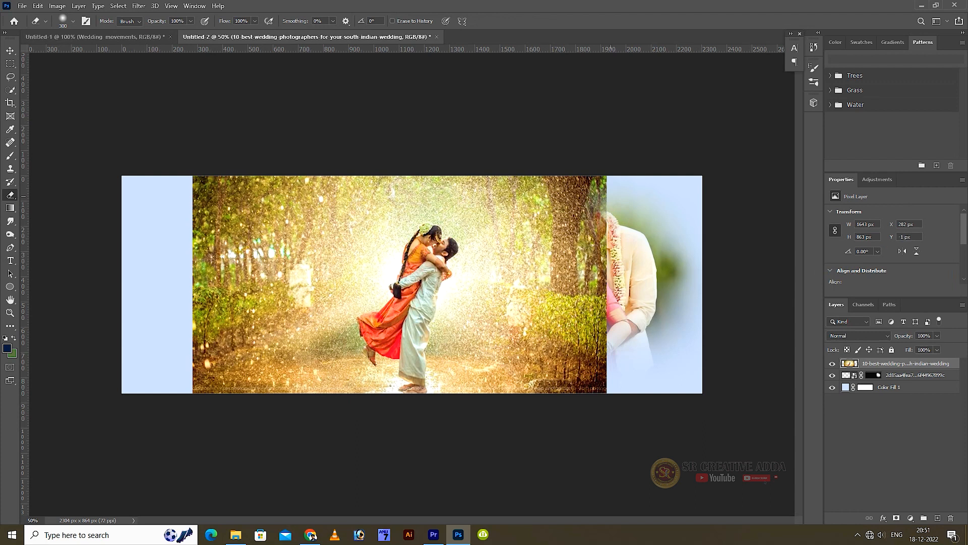
pyautogui.press(']')
pyautogui.press(']')
pyautogui.click(611, 197)
pyautogui.click(617, 221)
pyautogui.click(626, 246)
pyautogui.click(636, 293)
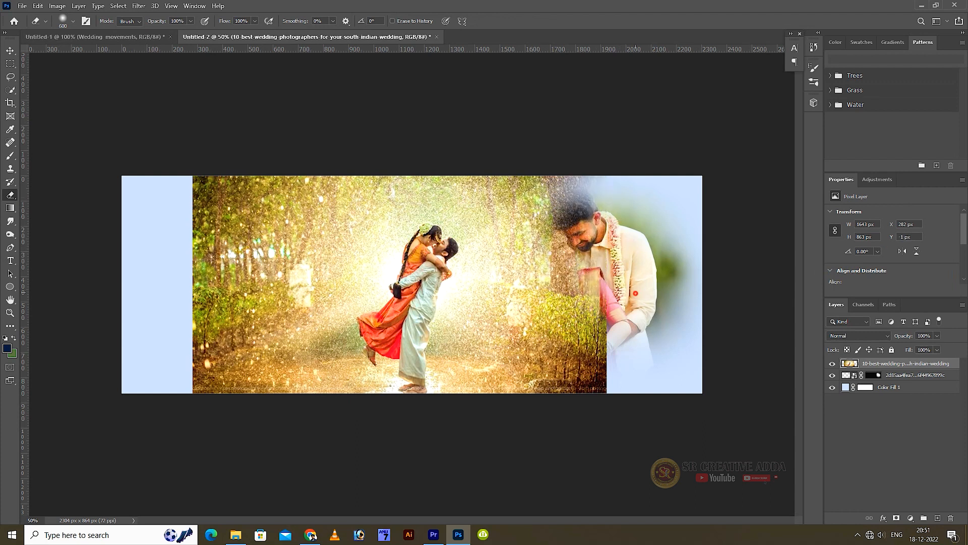
pyautogui.click(636, 308)
pyautogui.click(594, 397)
pyautogui.click(633, 384)
pyautogui.click(642, 329)
pyautogui.click(651, 272)
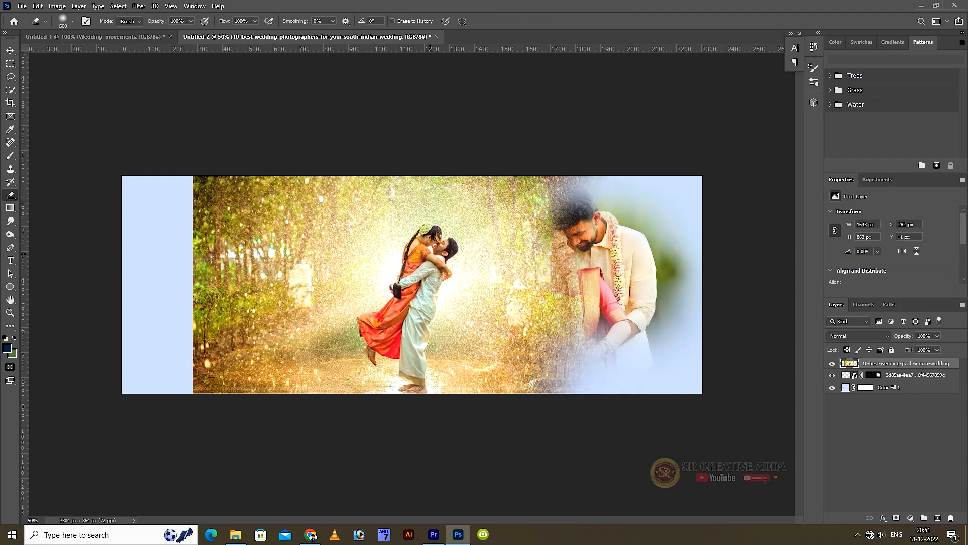
pyautogui.click(618, 206)
# Step: Fade the forest photo's left edge into the pale blue background with the 600 px soft eraser
pyautogui.click(179, 182)
pyautogui.click(181, 223)
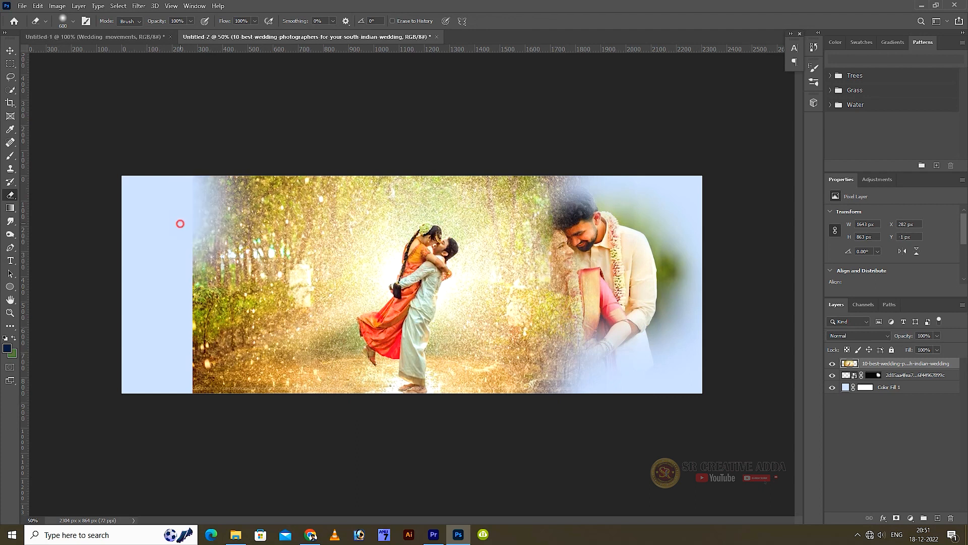
pyautogui.click(183, 244)
pyautogui.click(193, 313)
pyautogui.click(197, 336)
pyautogui.click(211, 362)
pyautogui.click(208, 380)
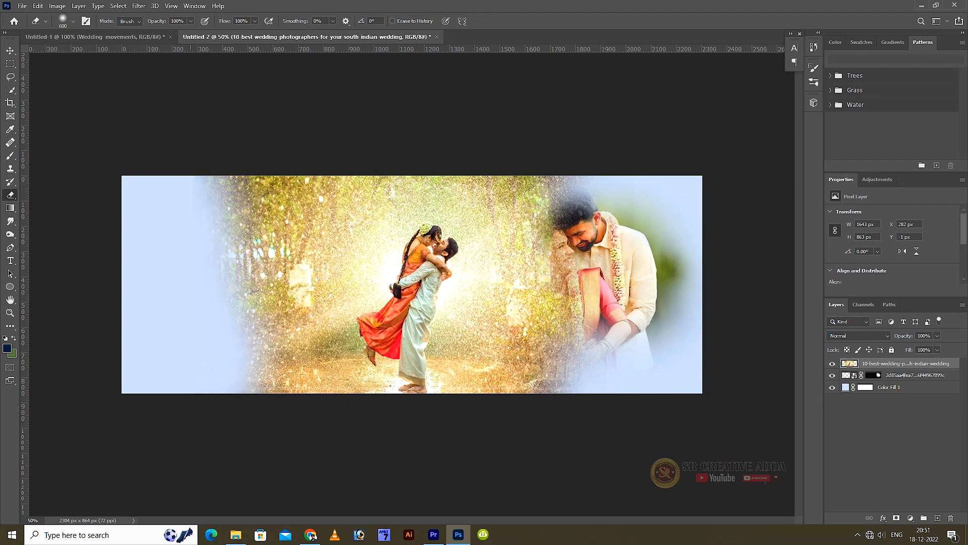
pyautogui.click(210, 203)
pyautogui.click(220, 184)
pyautogui.click(211, 246)
pyautogui.click(215, 290)
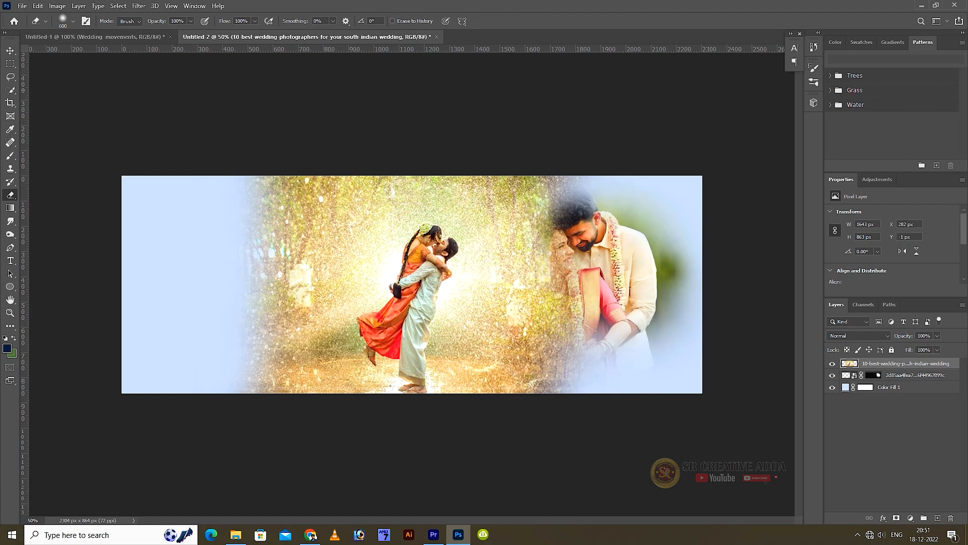
# Step: Move the forest photo layer below the masked couple photo and above the Color Fill 1 layer
pyautogui.press('v')
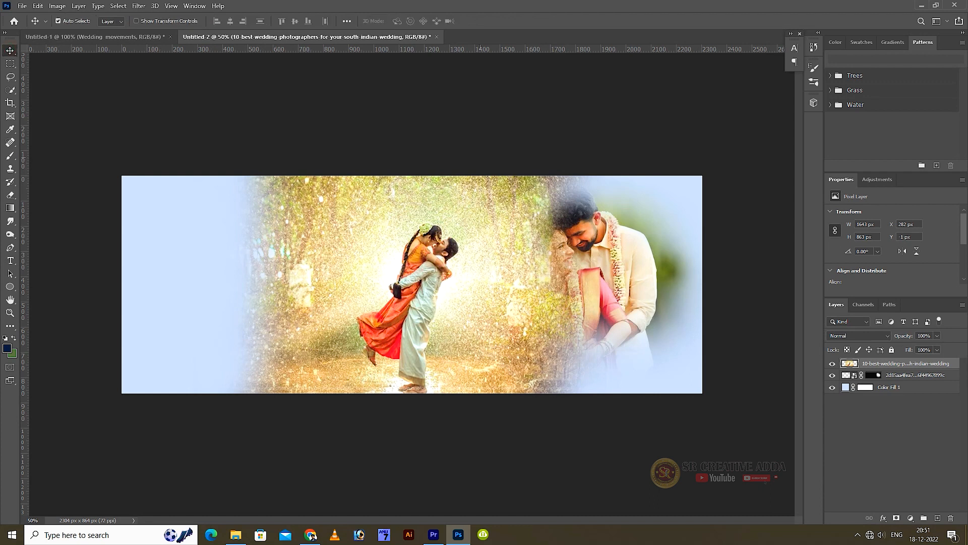
pyautogui.hotkey('ctrl', '[')
pyautogui.hotkey('ctrl', '[')
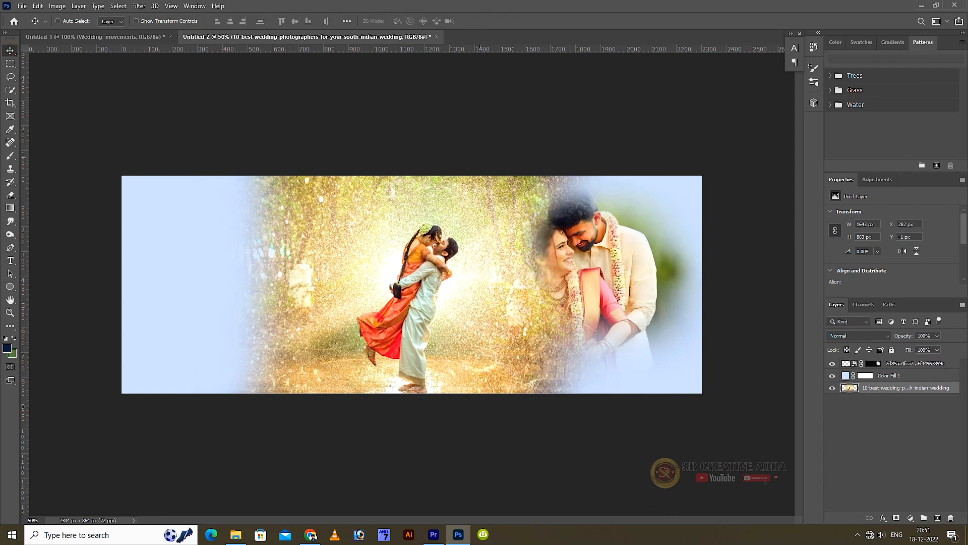
pyautogui.hotkey('ctrl', ']')
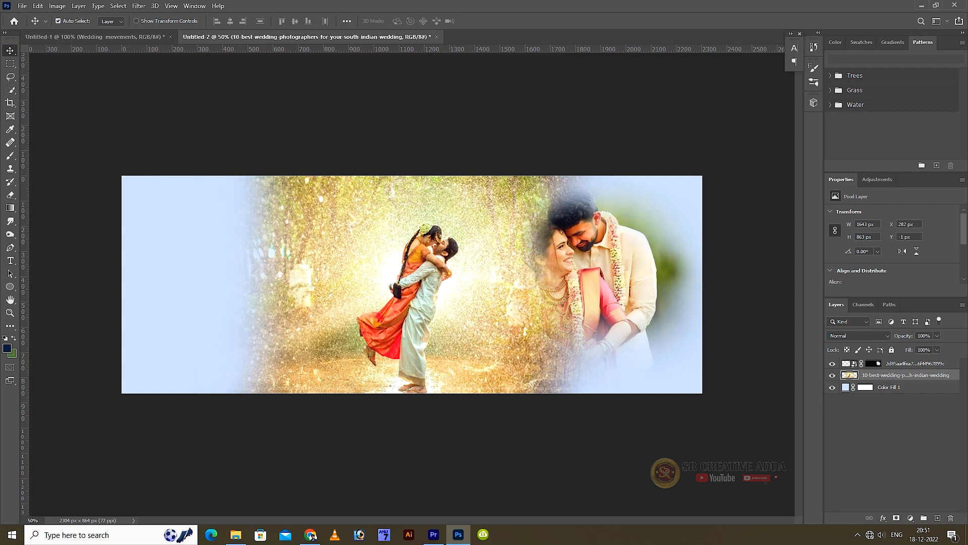
# Step: Erase more of the forest photo's right edge behind the bride with the 600 px soft eraser
pyautogui.press('e')
pyautogui.moveTo(599, 209)
pyautogui.mouseDown()
pyautogui.moveTo(591, 275)
pyautogui.moveTo(601, 317)
pyautogui.mouseUp()
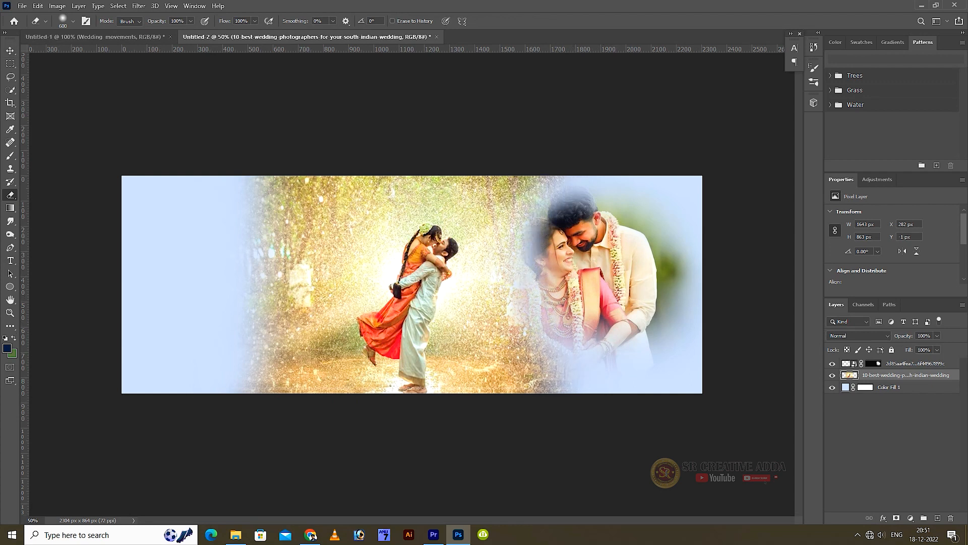
# Step: Draw a closed Pen path around the page's left third, with its right edge curving diagonally beside the embracing couple
pyautogui.click(10, 50)
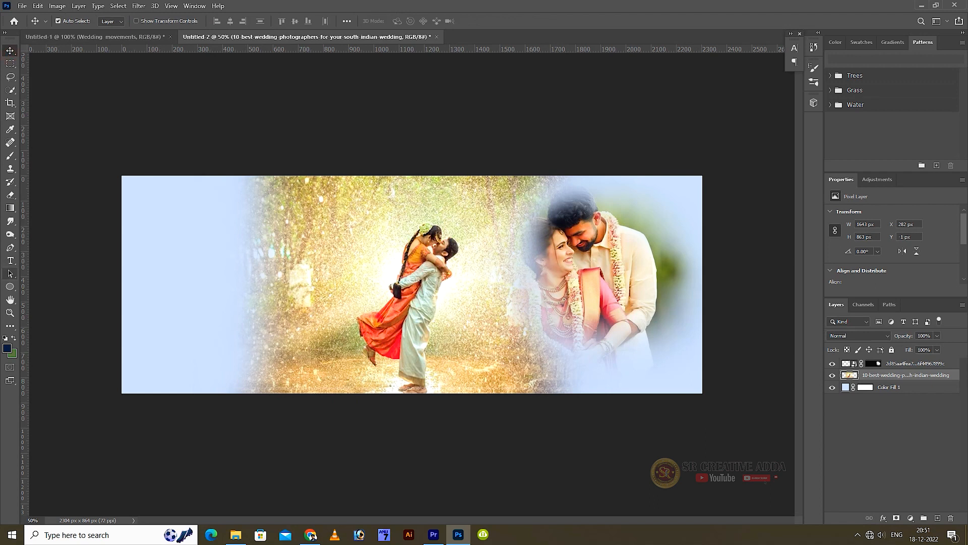
pyautogui.click(10, 247)
pyautogui.click(90, 397)
pyautogui.moveTo(146, 423); pyautogui.dragTo(218, 414)
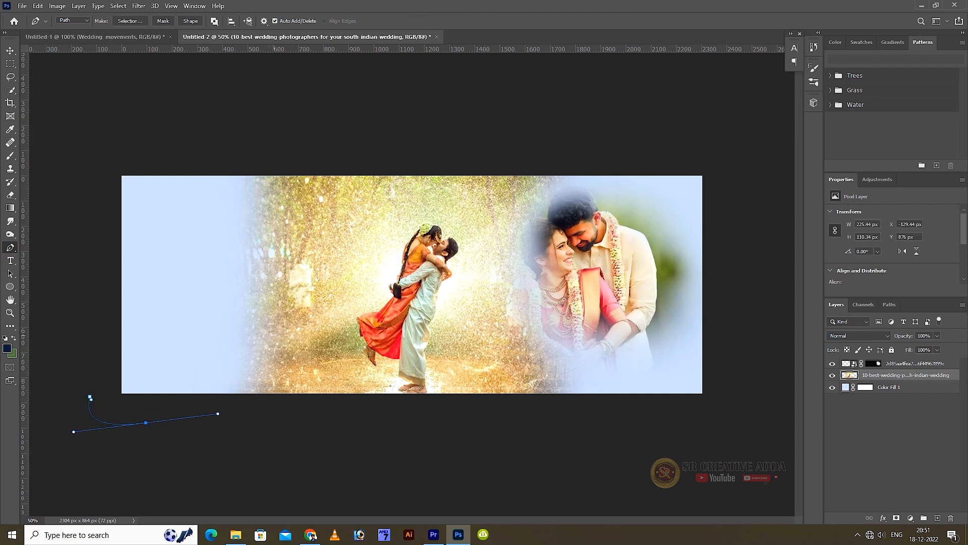
pyautogui.moveTo(286, 328); pyautogui.dragTo(324, 258)
pyautogui.moveTo(362, 154); pyautogui.dragTo(379, 143)
pyautogui.moveTo(268, 136); pyautogui.dragTo(214, 133)
pyautogui.click(151, 131)
pyautogui.moveTo(99, 151); pyautogui.dragTo(95, 157)
pyautogui.moveTo(67, 222); pyautogui.dragTo(67, 250)
pyautogui.moveTo(53, 309); pyautogui.dragTo(54, 331)
pyautogui.moveTo(54, 355); pyautogui.dragTo(59, 369)
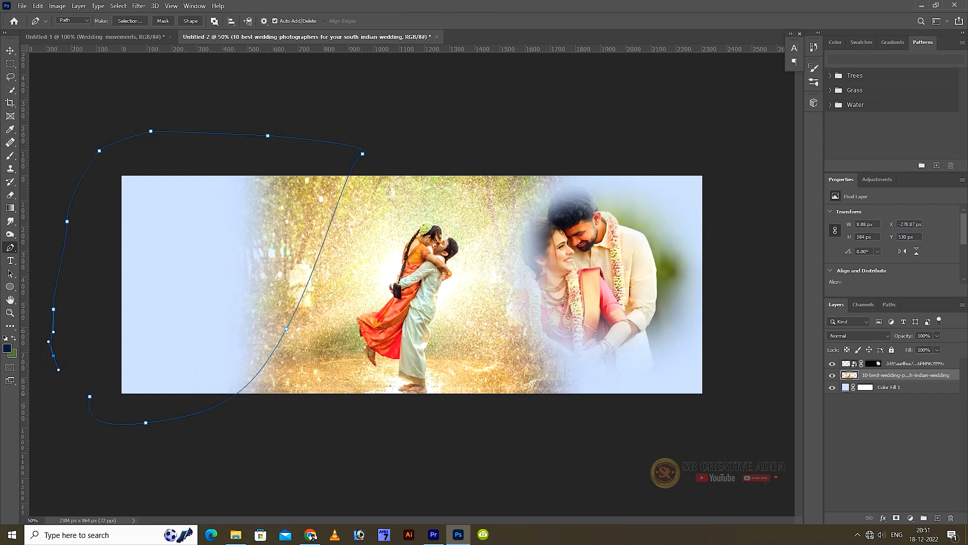
pyautogui.click(90, 396)
# Step: Turn the path into a selection, fill it with the dark navy foreground color on a new layer above the forest photo, and deselect
pyautogui.hotkey('ctrl', 'Return')
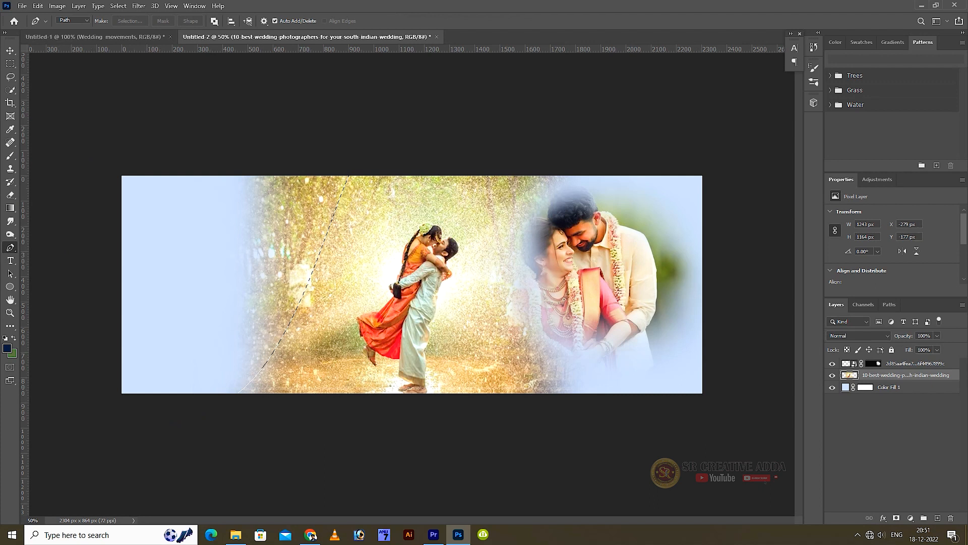
pyautogui.hotkey('ctrl', 'j')
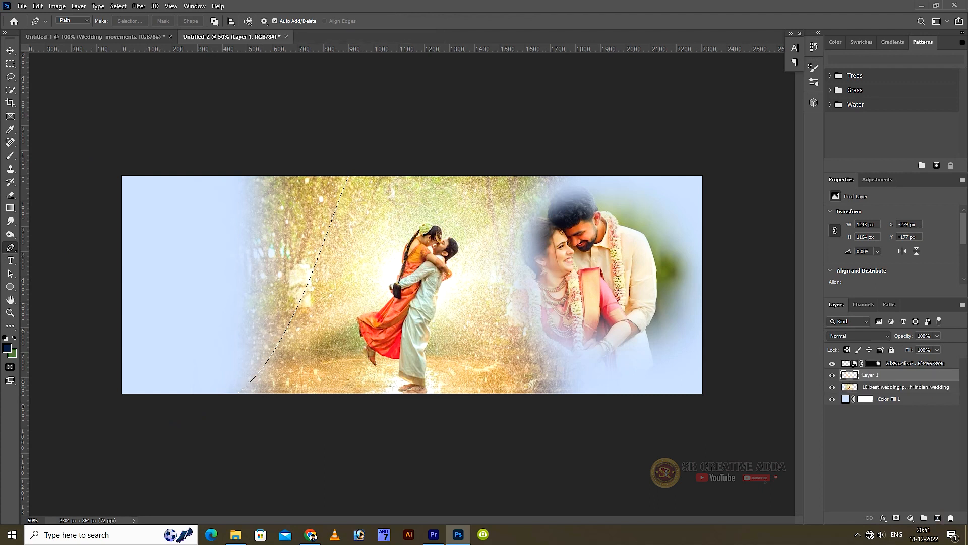
pyautogui.hotkey('shift', 'alt', 'BackSpace')
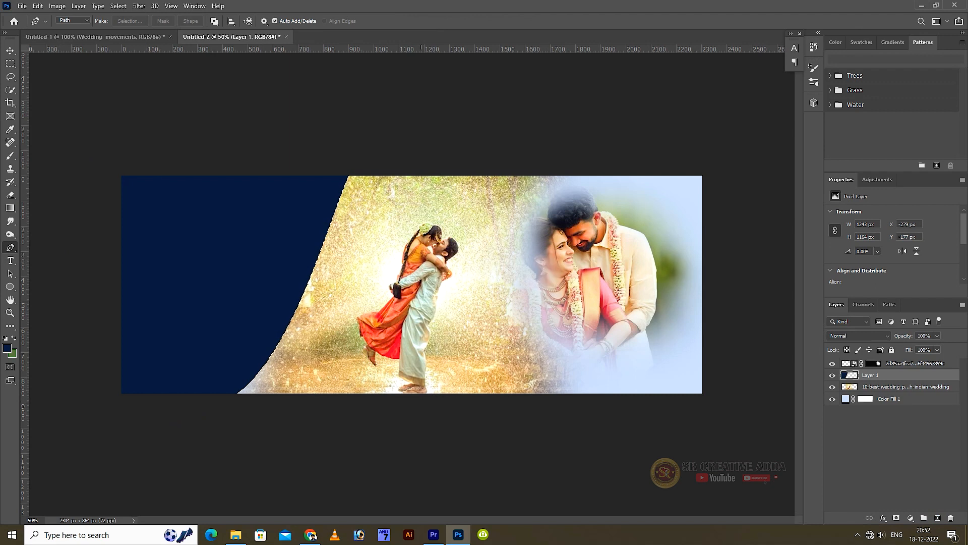
pyautogui.click(10, 50)
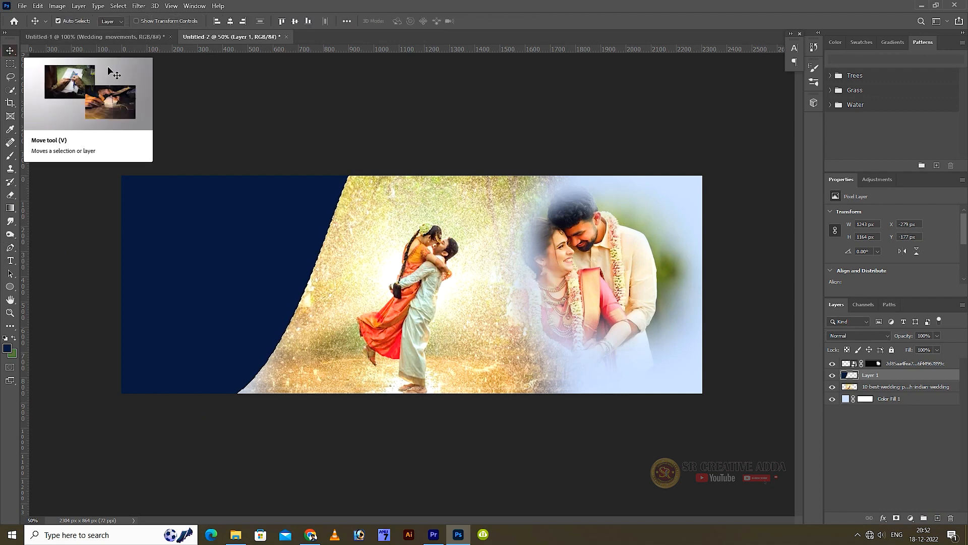
pyautogui.click(237, 98)
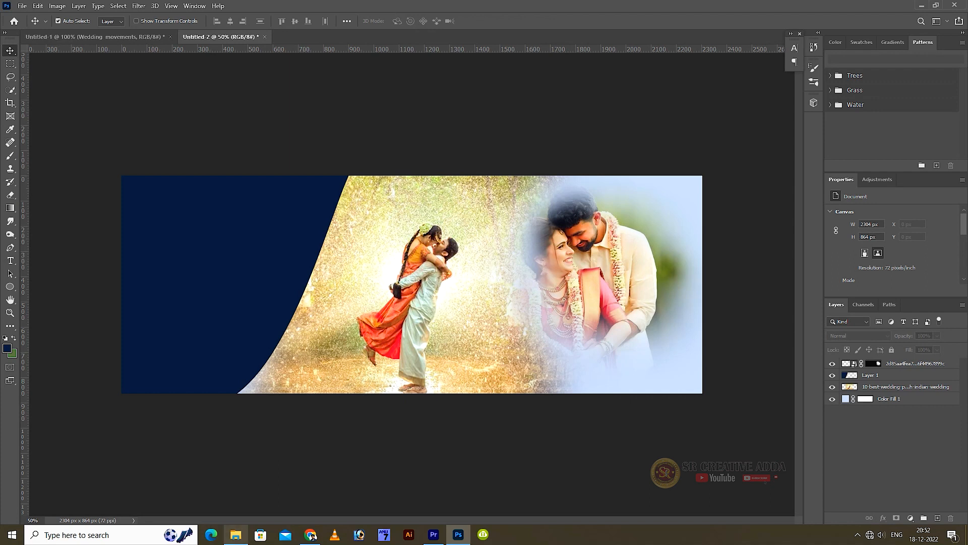
# Step: Place the 09-PRD_0113-Edit photo over the navy shape and enlarge it to about 1316 × 877 px
pyautogui.click(236, 535)
pyautogui.moveTo(346, 124); pyautogui.dragTo(146, 283)
pyautogui.moveTo(353, 282); pyautogui.dragTo(183, 279)
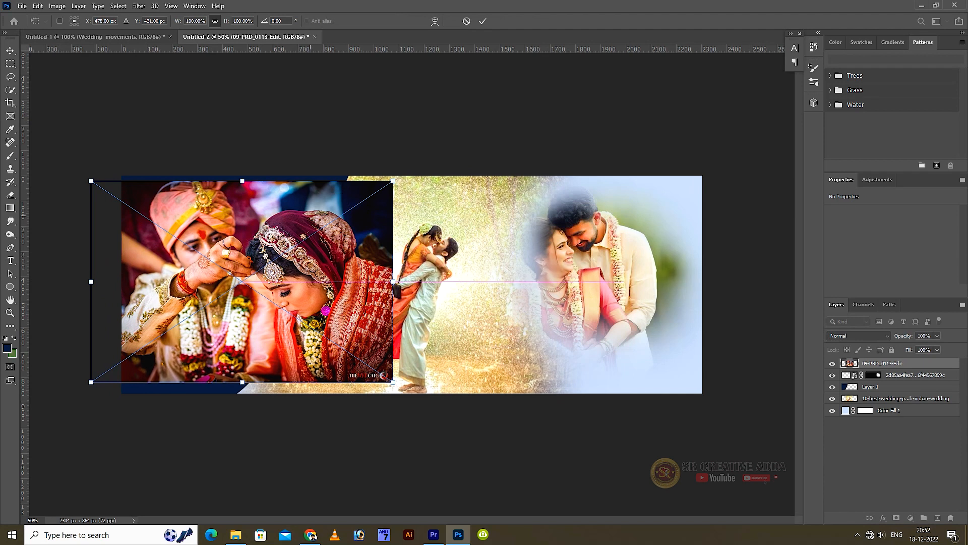
pyautogui.moveTo(393, 177); pyautogui.dragTo(422, 160)
pyautogui.moveTo(386, 223); pyautogui.dragTo(378, 238)
pyautogui.click(482, 21)
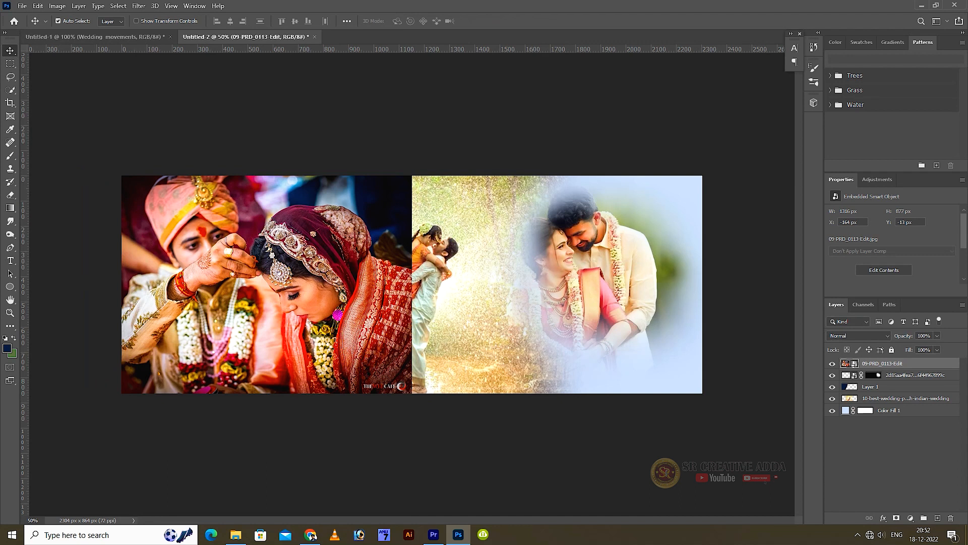
# Step: Move the navy shape layer directly below the 09-PRD_0113-Edit photo and clip the photo to it
pyautogui.hotkey('ctrl', 'alt', 'g')
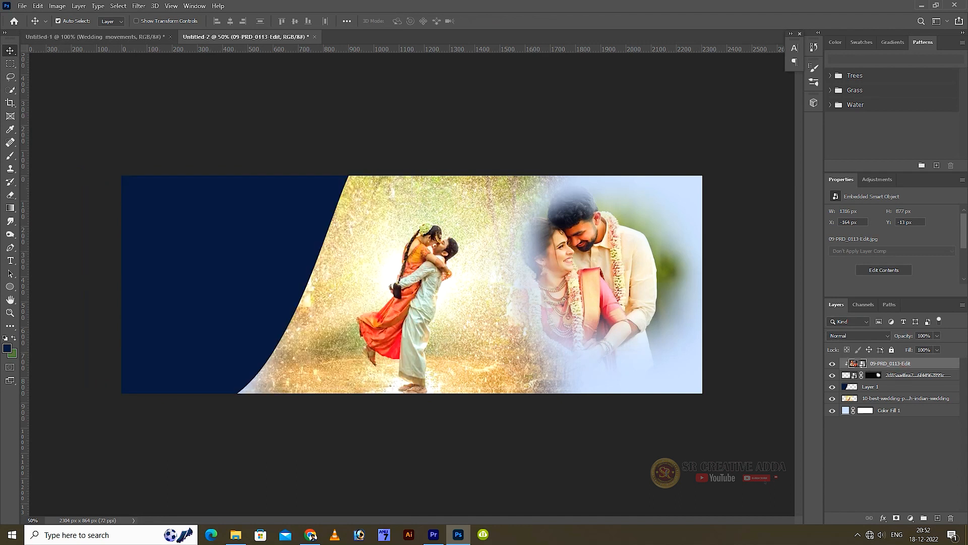
pyautogui.hotkey('ctrl', 'z')
pyautogui.moveTo(871, 387); pyautogui.dragTo(871, 371)
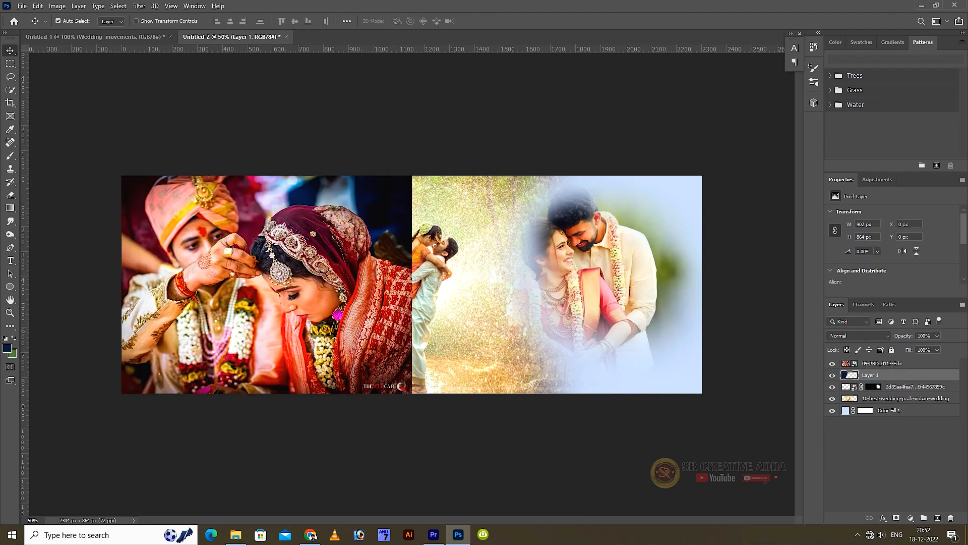
pyautogui.hotkey('ctrl', 'alt', 'g')
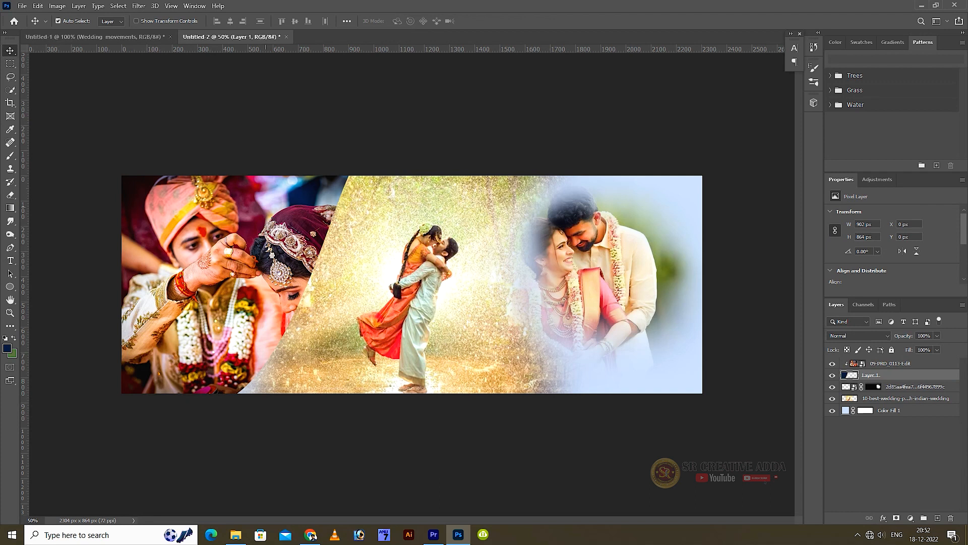
# Step: Scale the clipped wedding photo to 108% and shift it left so the bride's face fits within the curved shape
pyautogui.hotkey('alt', ']')
pyautogui.hotkey('ctrl', 't')
pyautogui.moveTo(412, 172); pyautogui.dragTo(380, 194)
pyautogui.moveTo(350, 268); pyautogui.dragTo(340, 251)
pyautogui.moveTo(219, 376); pyautogui.dragTo(220, 393)
pyautogui.moveTo(344, 311); pyautogui.dragTo(338, 311)
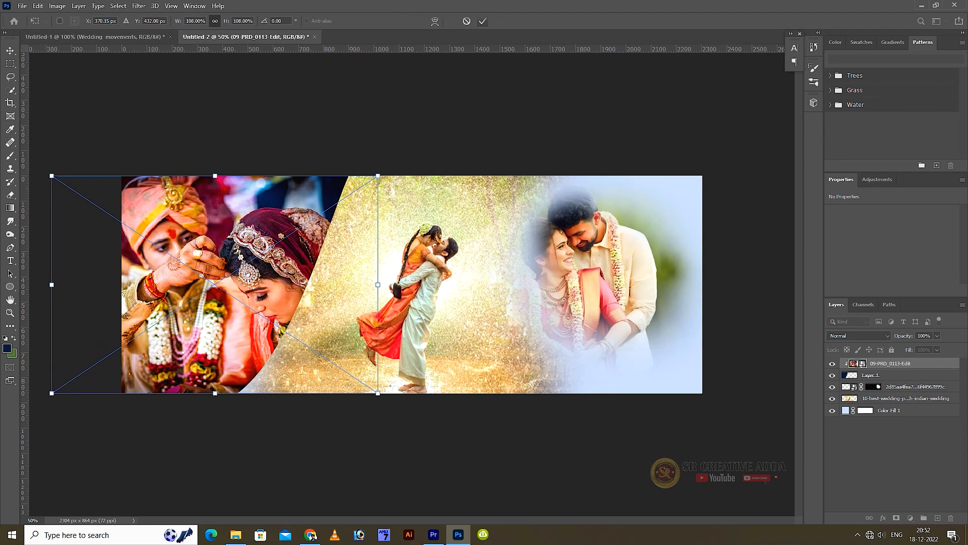
pyautogui.press('Return')
# Step: Stretch the curved clipping shape on Layer 1 to about 1068 × 886 px to reveal more of the bride
pyautogui.hotkey('alt', '[')
pyautogui.hotkey('ctrl', 't')
pyautogui.moveTo(349, 285); pyautogui.dragTo(385, 285)
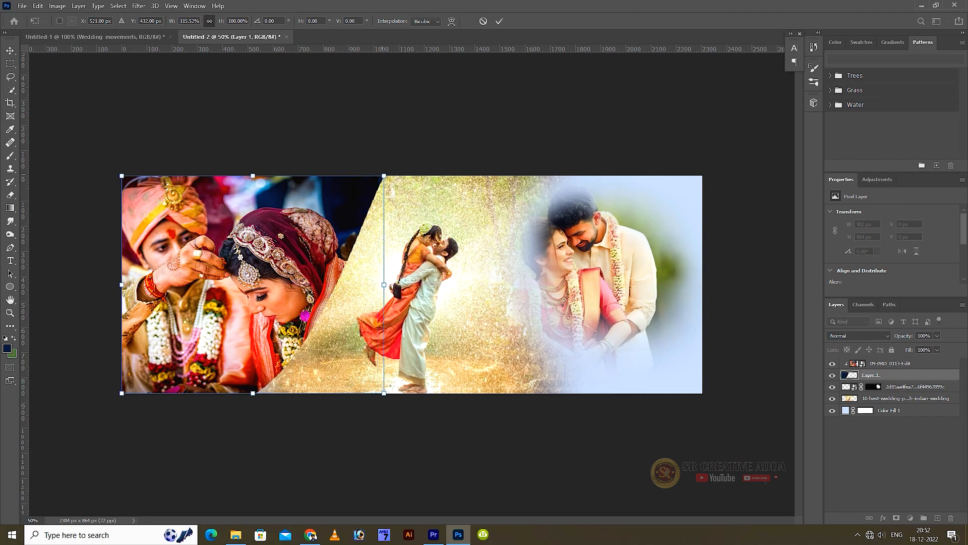
pyautogui.moveTo(252, 175); pyautogui.dragTo(253, 170)
pyautogui.press('Return')
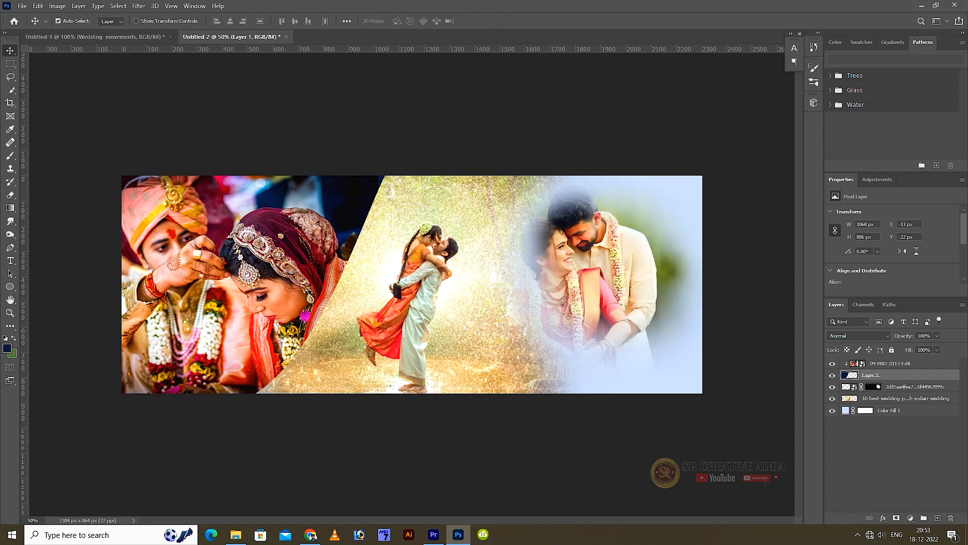
# Step: Give Layer 1 an 8 px white outside stroke and a black drop shadow with 18 px distance and 43 px size
pyautogui.doubleClick(950, 374)
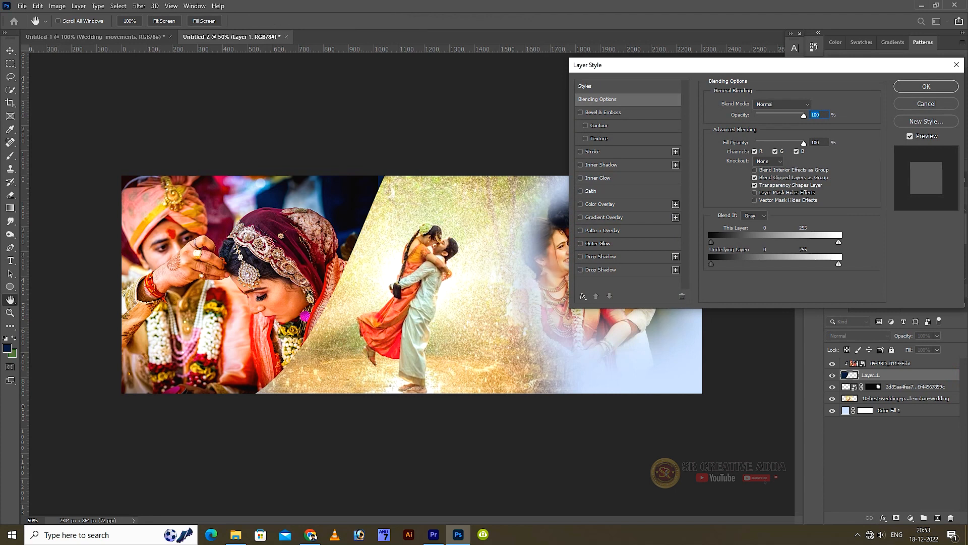
pyautogui.click(611, 151)
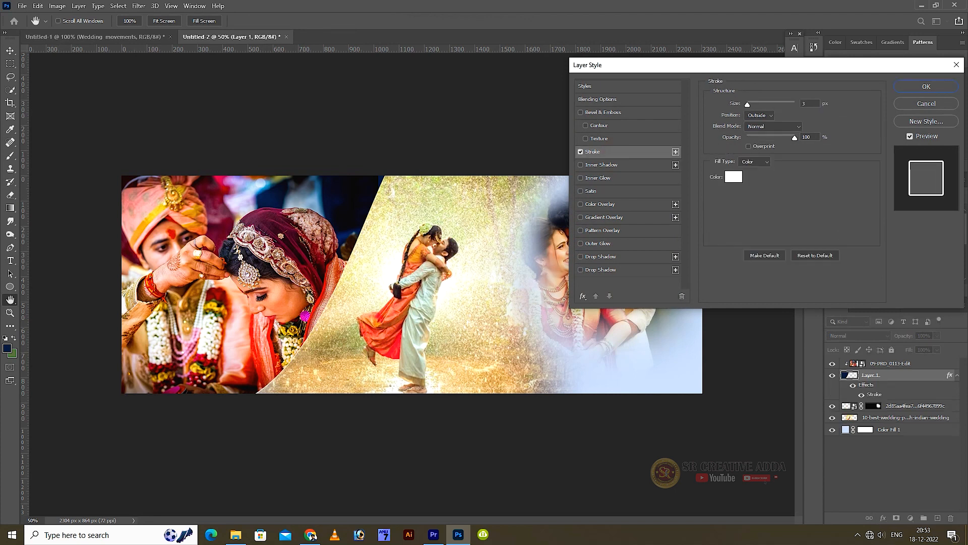
pyautogui.moveTo(748, 105); pyautogui.dragTo(751, 105)
pyautogui.click(607, 256)
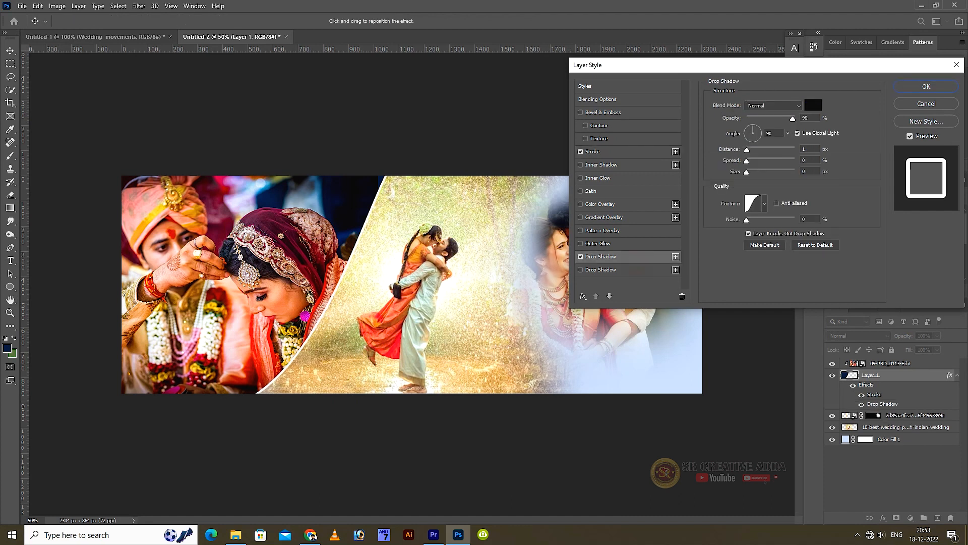
pyautogui.moveTo(747, 149); pyautogui.dragTo(756, 149)
pyautogui.moveTo(746, 172); pyautogui.dragTo(758, 172)
pyautogui.press('Tab')
pyautogui.press('Tab')
pyautogui.press('Return')
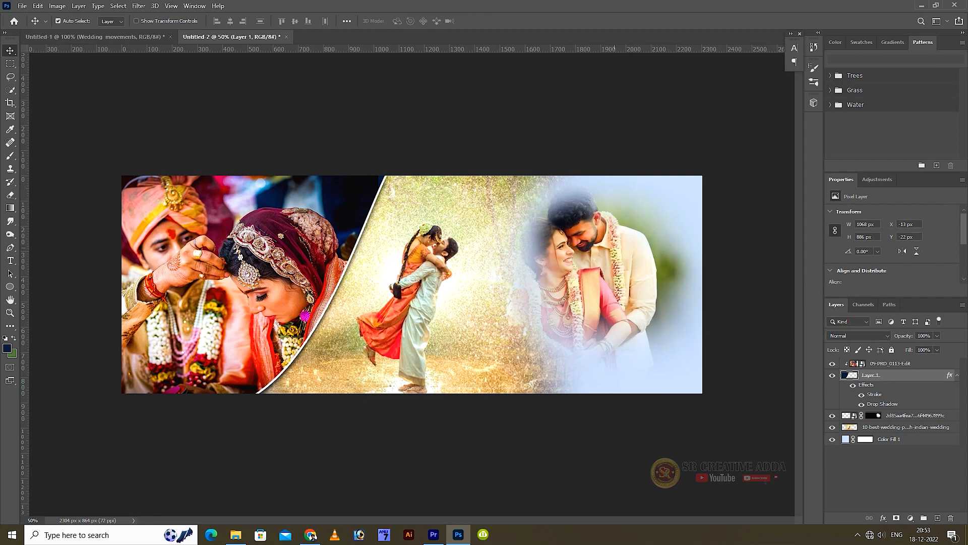
# Step: Shift the masked couple photo closer to the page's right edge
pyautogui.hotkey('alt', '[')
pyautogui.moveTo(614, 247); pyautogui.dragTo(634, 247)
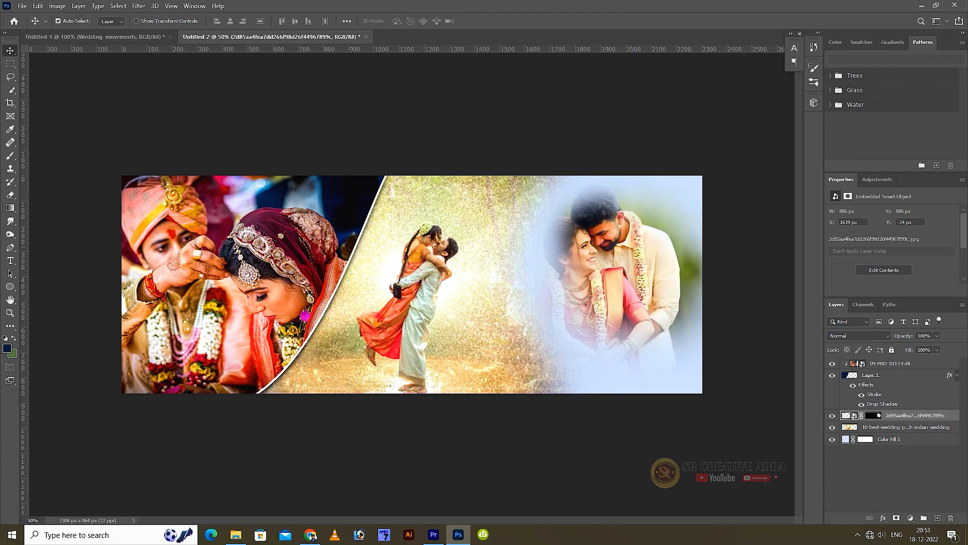
# Step: Draw a navy circle about 238 px wide on a new layer between the forest couple and the masked couple
pyautogui.click(938, 518)
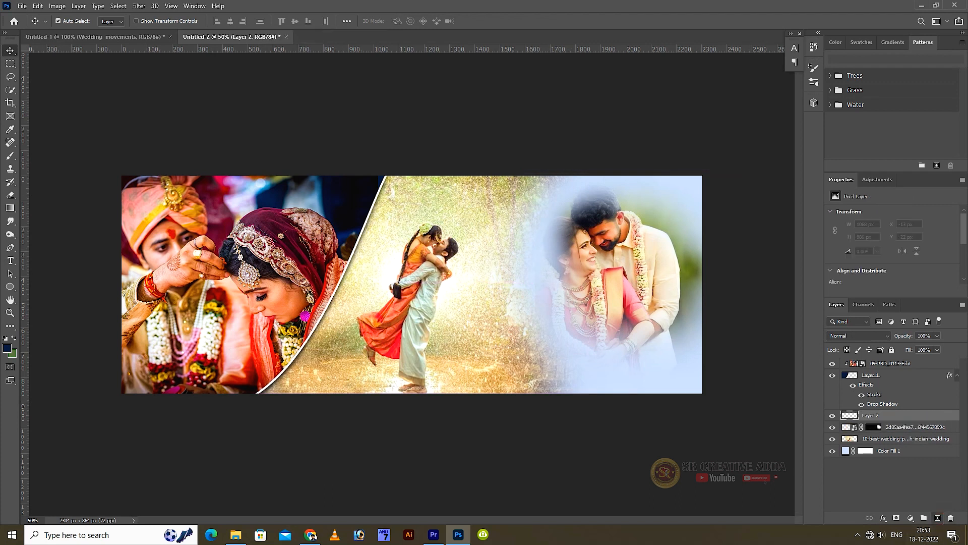
pyautogui.press('u')
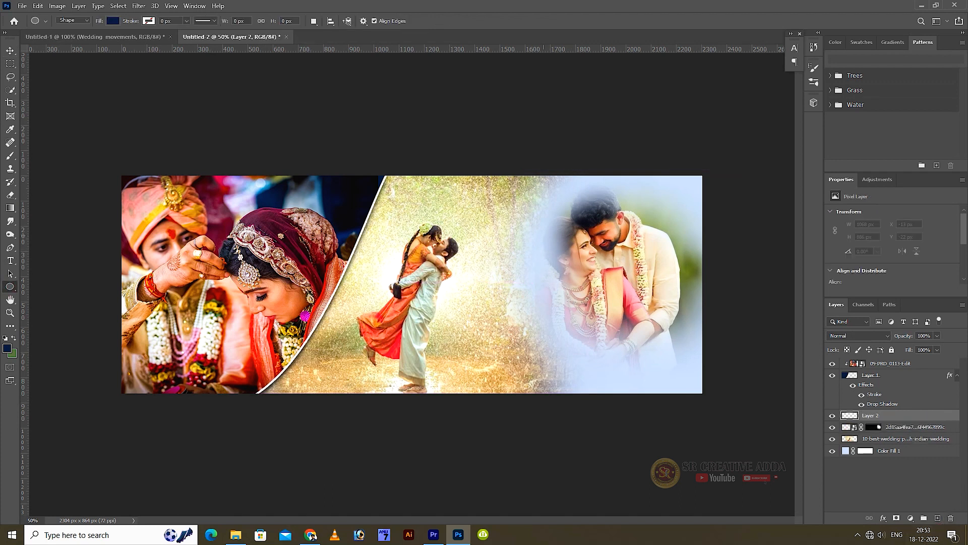
pyautogui.moveTo(500, 228); pyautogui.dragTo(567, 394)
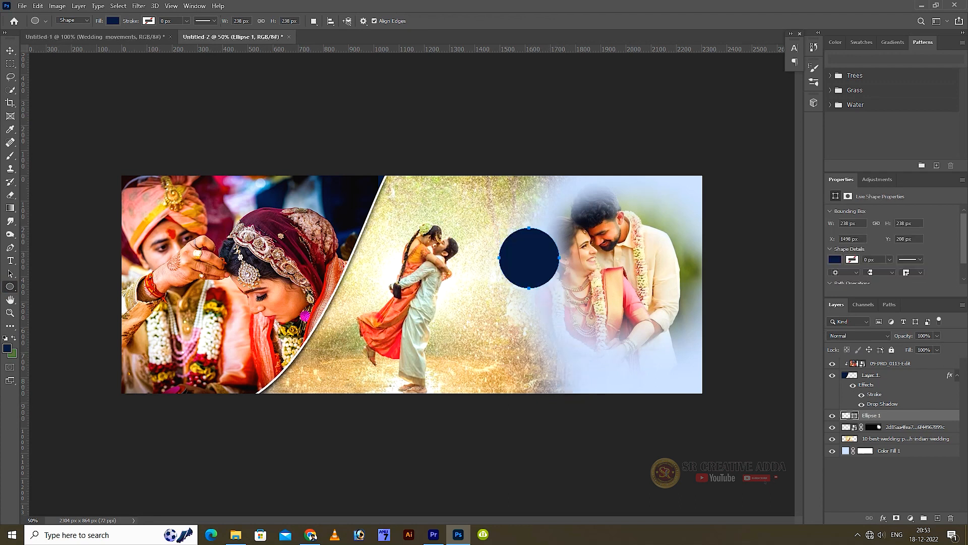
# Step: Duplicate the circle, enlarge the copy to about 395 px below the original, and nudge the small circle up and right
pyautogui.press('v')
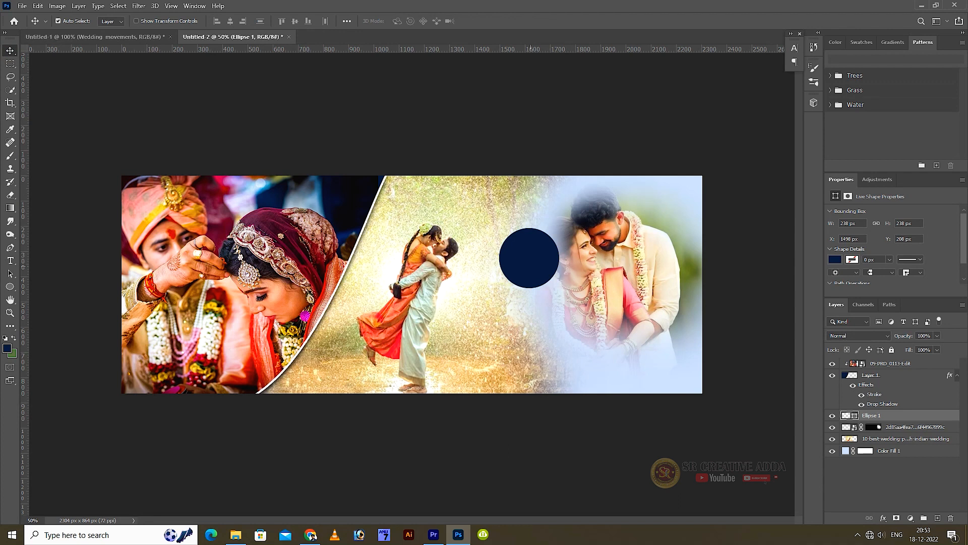
pyautogui.moveTo(529, 258); pyautogui.dragTo(499, 314)
pyautogui.hotkey('ctrl', 't')
pyautogui.moveTo(529, 284); pyautogui.dragTo(555, 269)
pyautogui.click(500, 21)
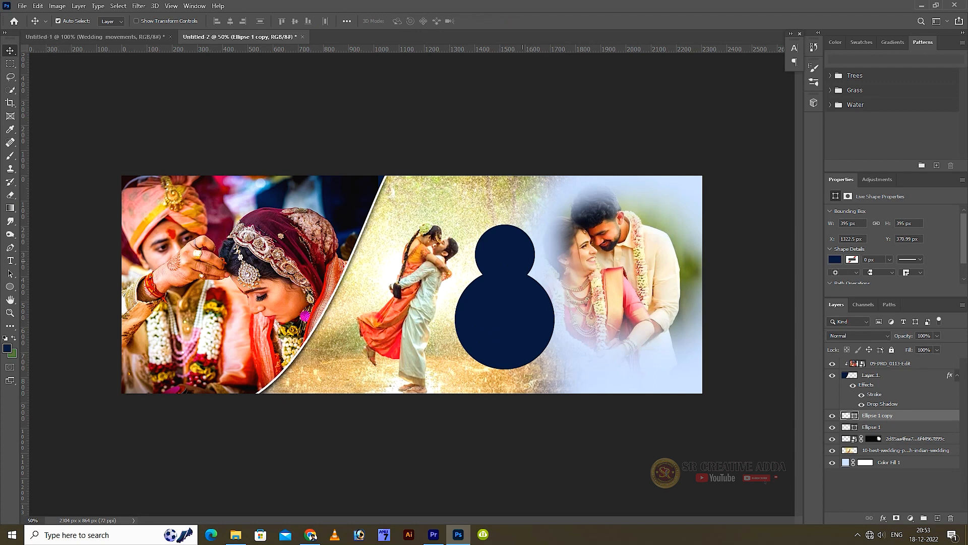
pyautogui.click(506, 255)
pyautogui.moveTo(509, 247); pyautogui.dragTo(515, 243)
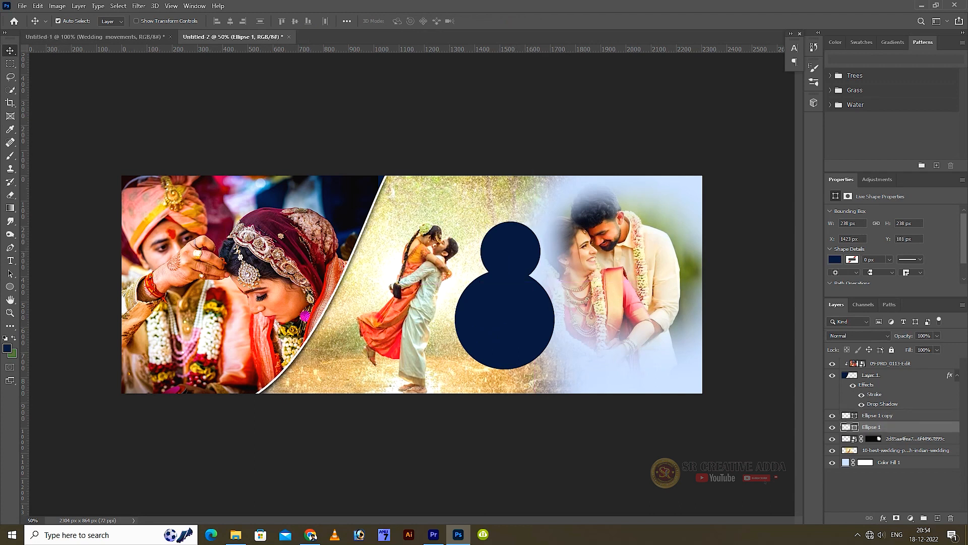
# Step: Add an 8 px white stroke and a black drop shadow with 18 px distance and 43 px size to the small circle
pyautogui.doubleClick(950, 427)
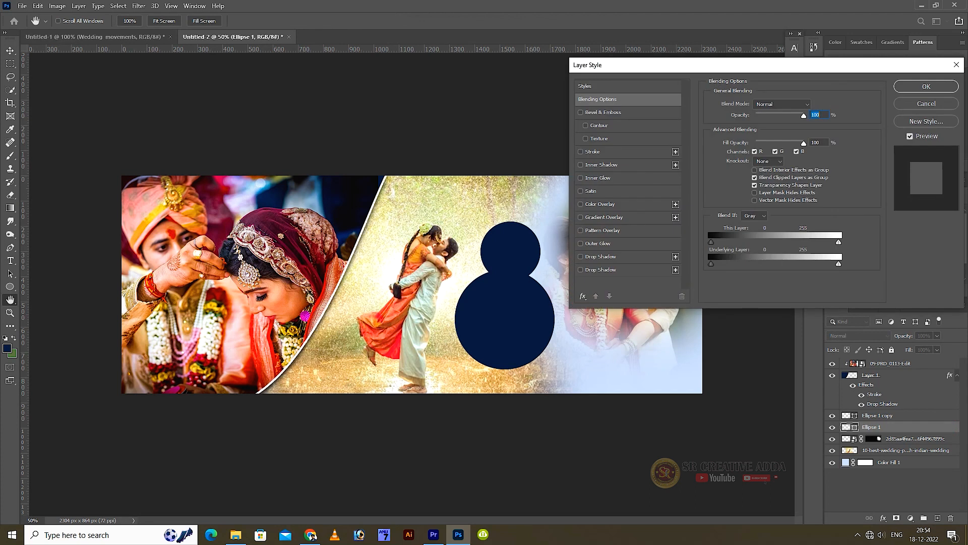
pyautogui.click(593, 151)
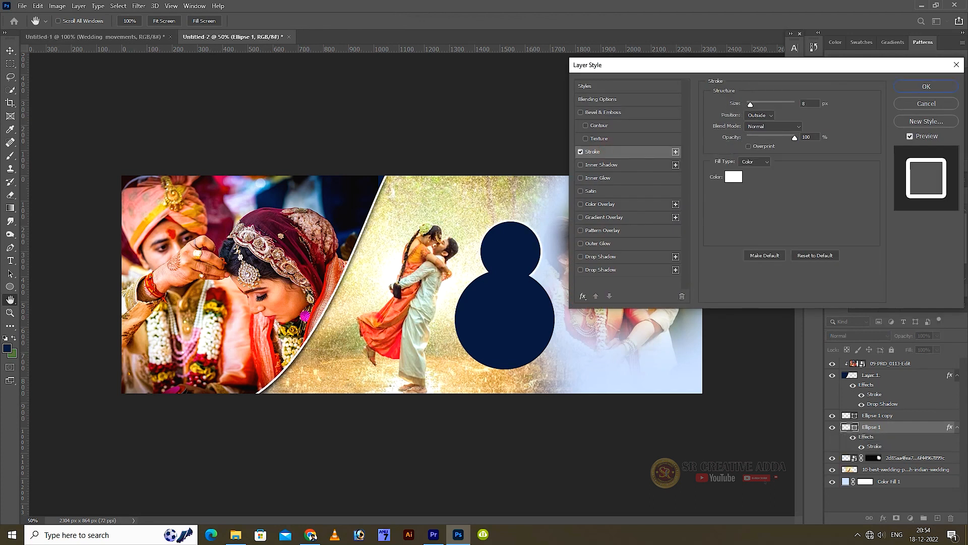
pyautogui.click(601, 257)
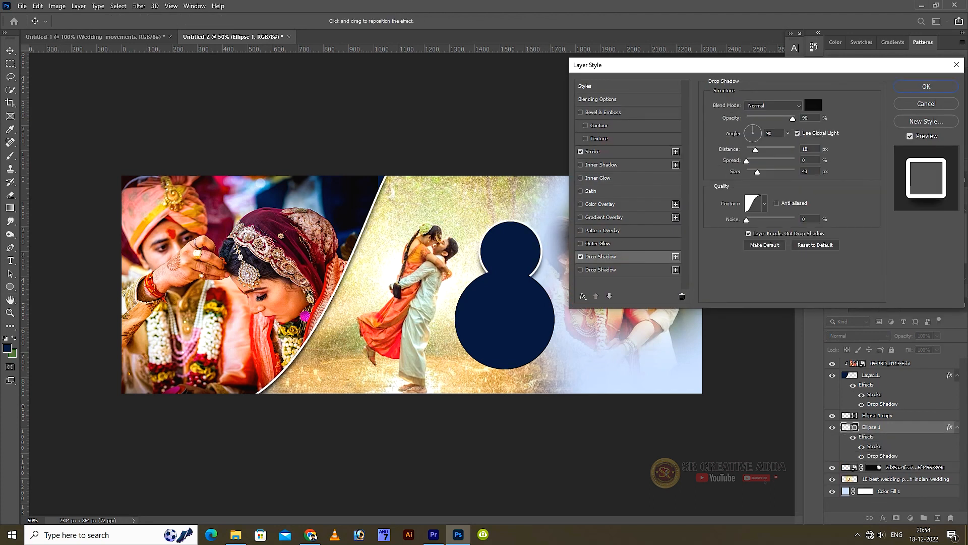
pyautogui.press('Return')
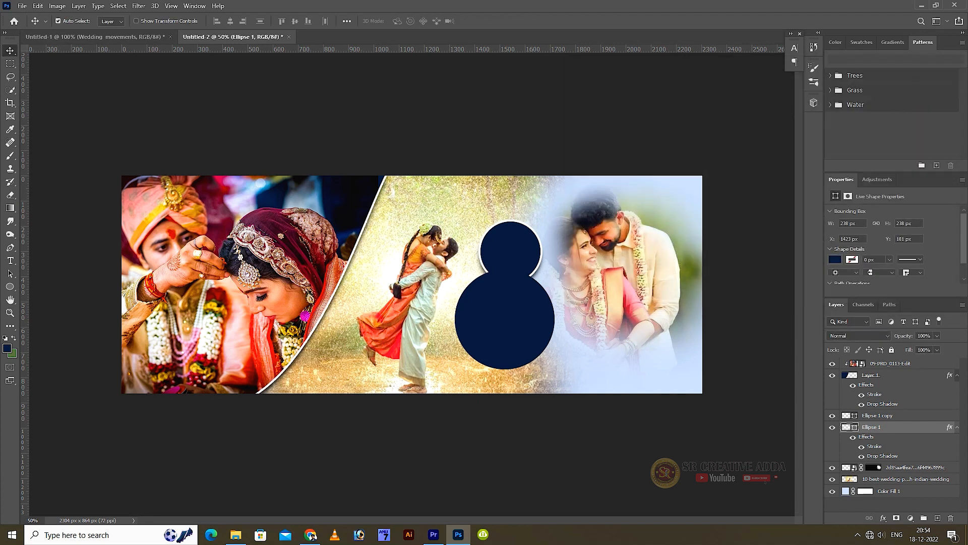
# Step: Add an 8 px white stroke and a drop shadow to the large circle
pyautogui.doubleClick(919, 416)
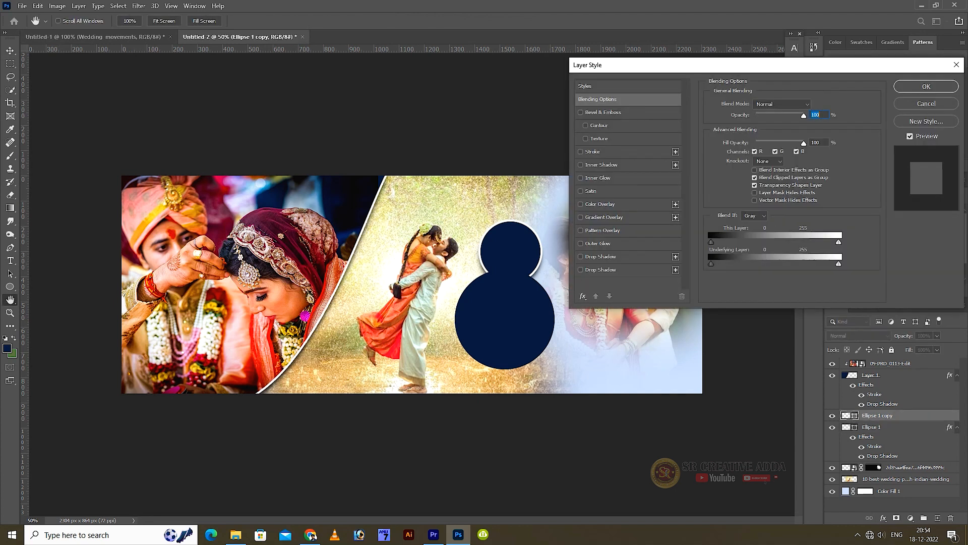
pyautogui.click(599, 152)
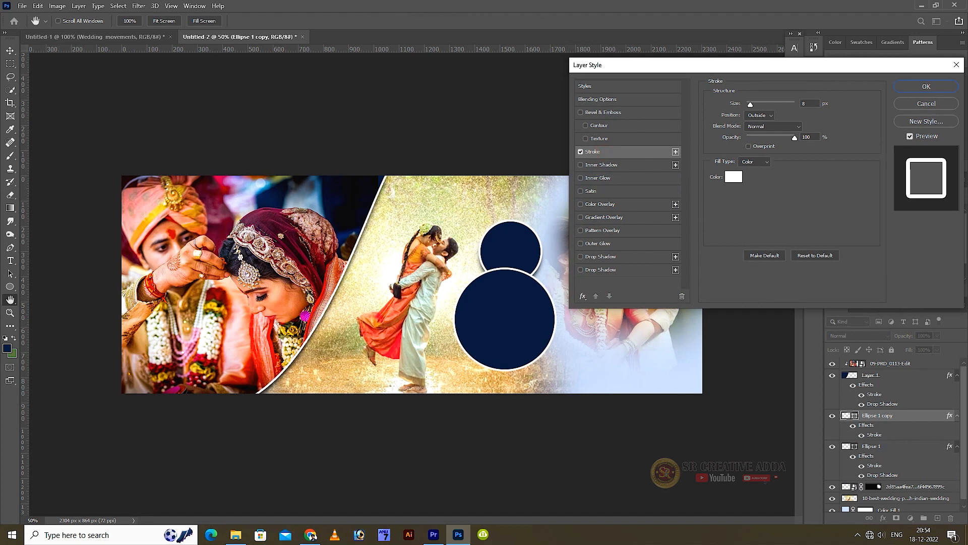
pyautogui.click(626, 256)
pyautogui.click(927, 86)
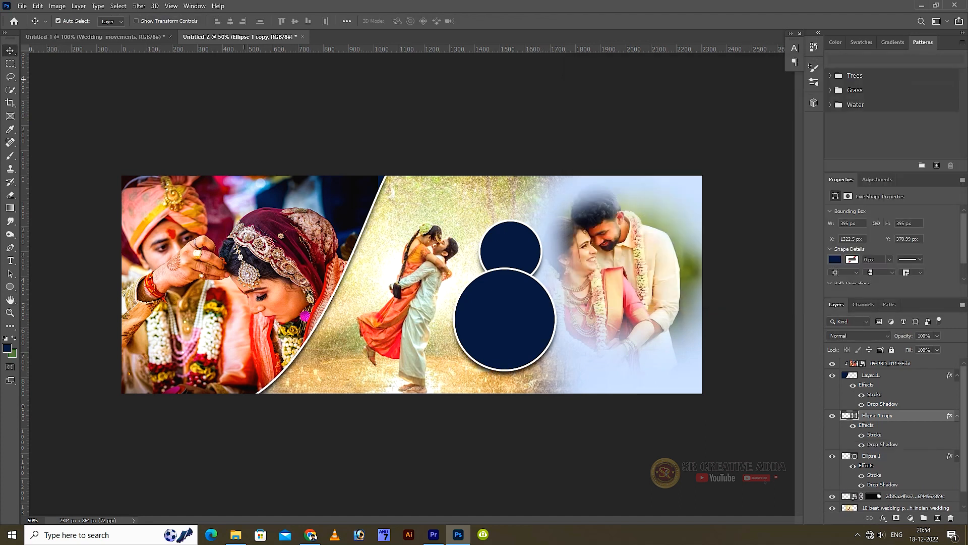
# Step: Place the pre-wedding couple photo with the red gown from the WEDDING PICS folder and clip it to the large circle
pyautogui.click(236, 534)
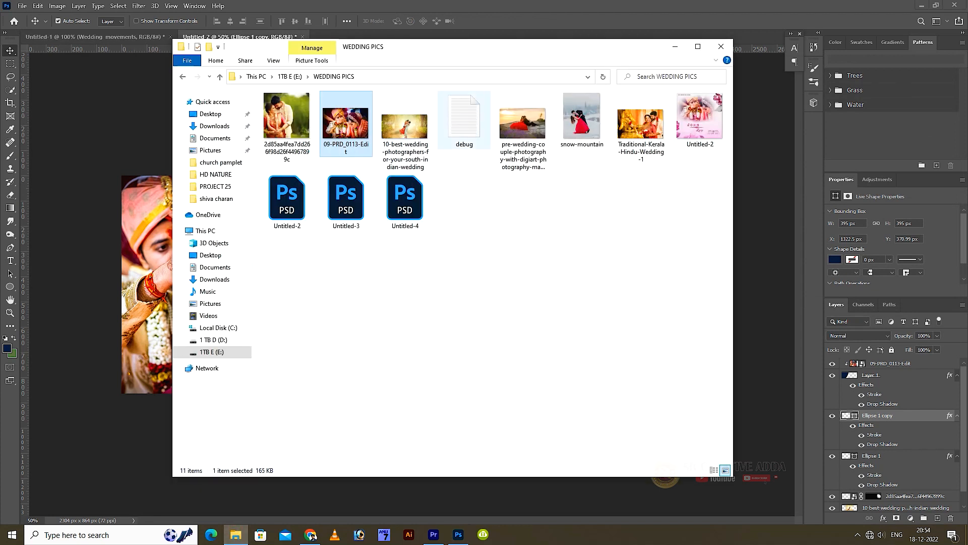
pyautogui.moveTo(514, 121); pyautogui.dragTo(141, 141)
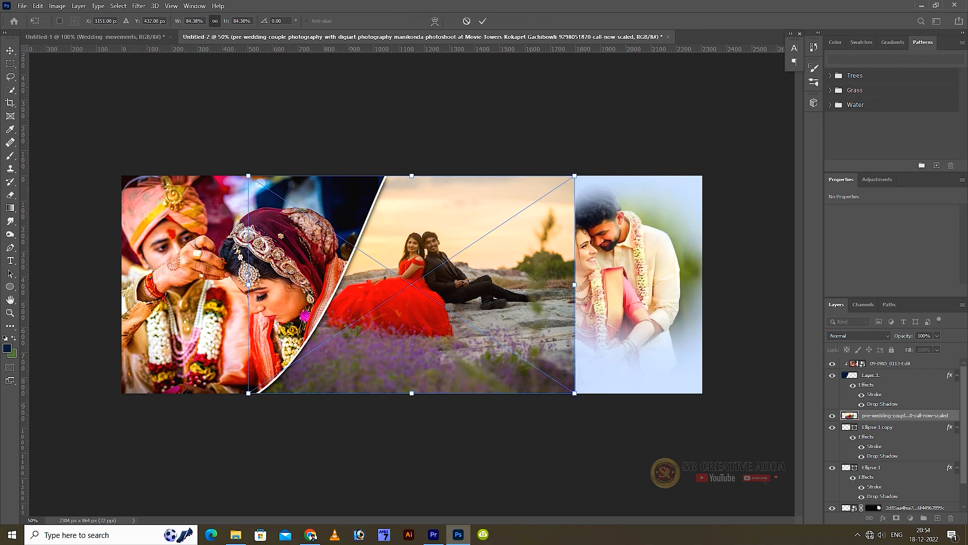
pyautogui.press('Return')
pyautogui.hotkey('ctrl', 'alt', 'g')
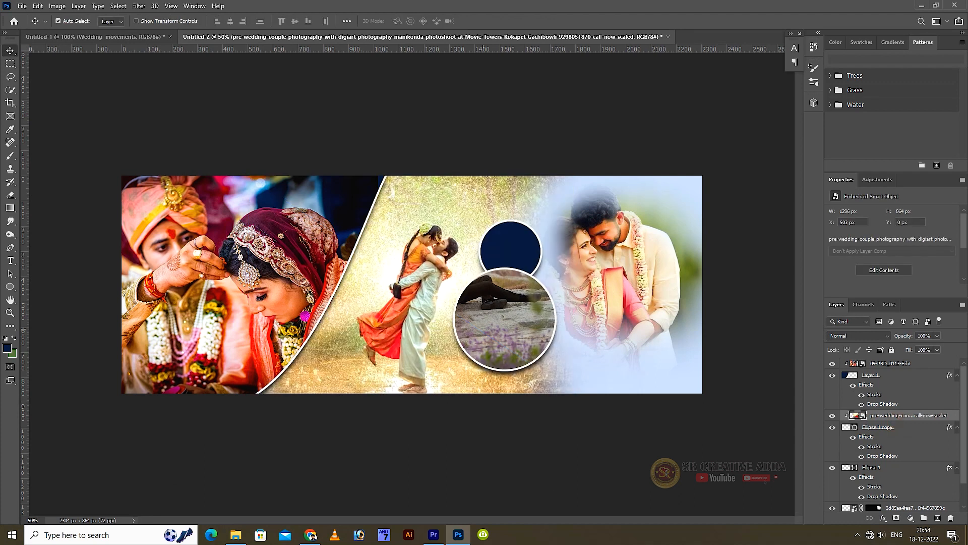
# Step: Scale the red-gown couple photo to about 45% and position the reclining couple inside the large circle
pyautogui.hotkey('ctrl', 't')
pyautogui.moveTo(577, 174); pyautogui.dragTo(344, 328)
pyautogui.moveTo(303, 361); pyautogui.dragTo(498, 314)
pyautogui.moveTo(541, 281); pyautogui.dragTo(572, 276)
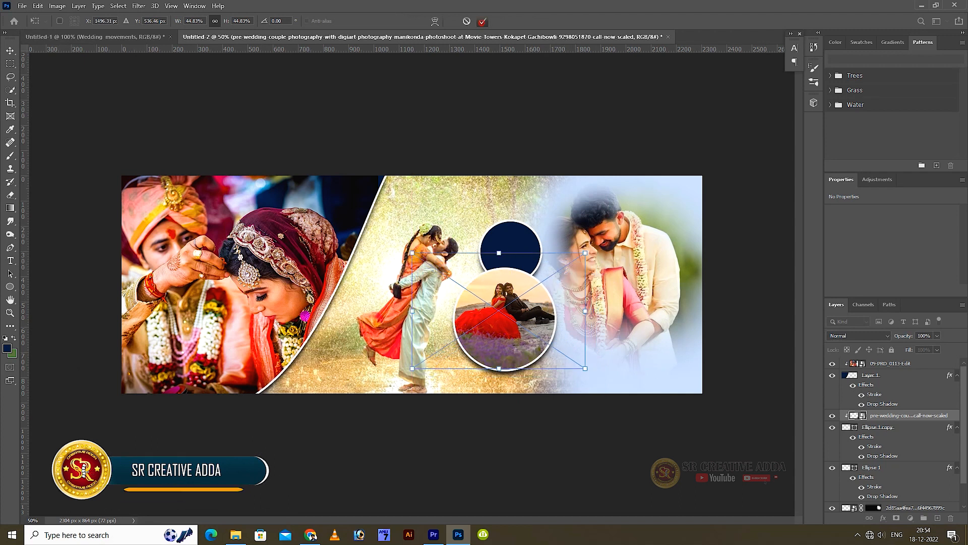
pyautogui.press('Return')
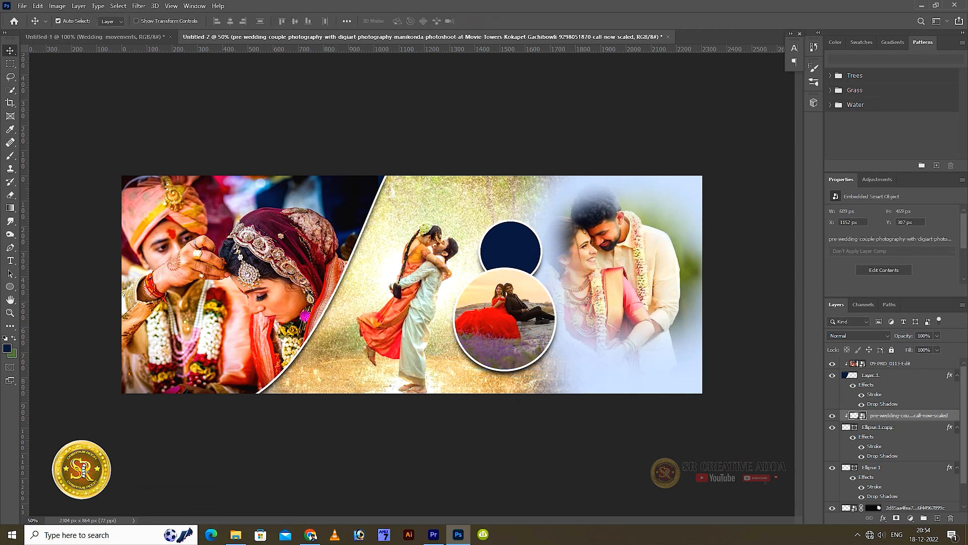
# Step: Place the Traditional-Kerala-Hindu-Wedding-1 photo directly above the large circle's layer and clip it
pyautogui.hotkey('alt', '[')
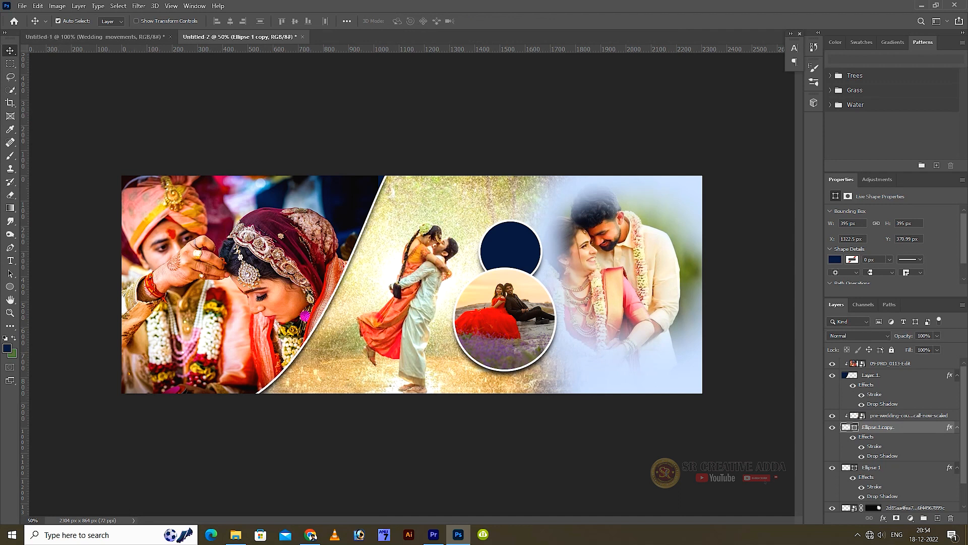
pyautogui.click(235, 535)
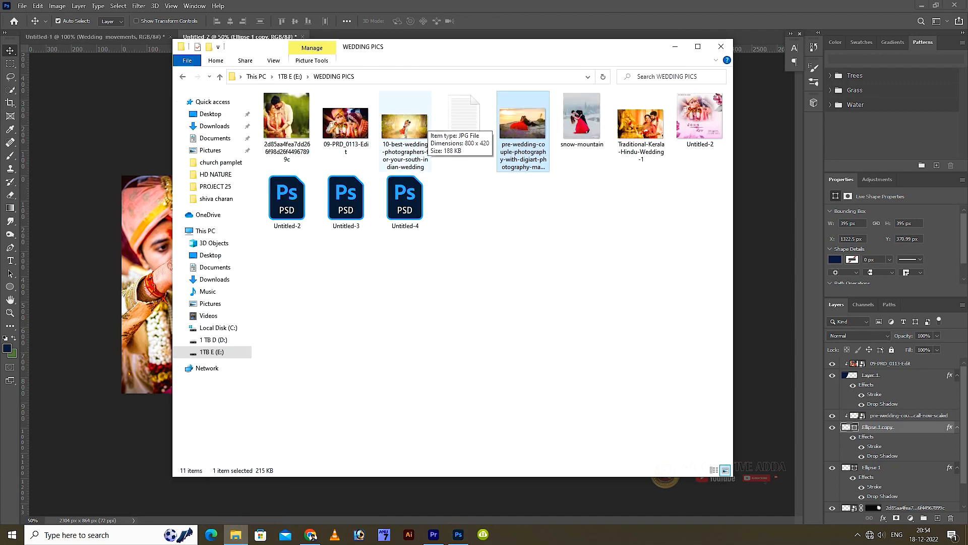
pyautogui.click(641, 126)
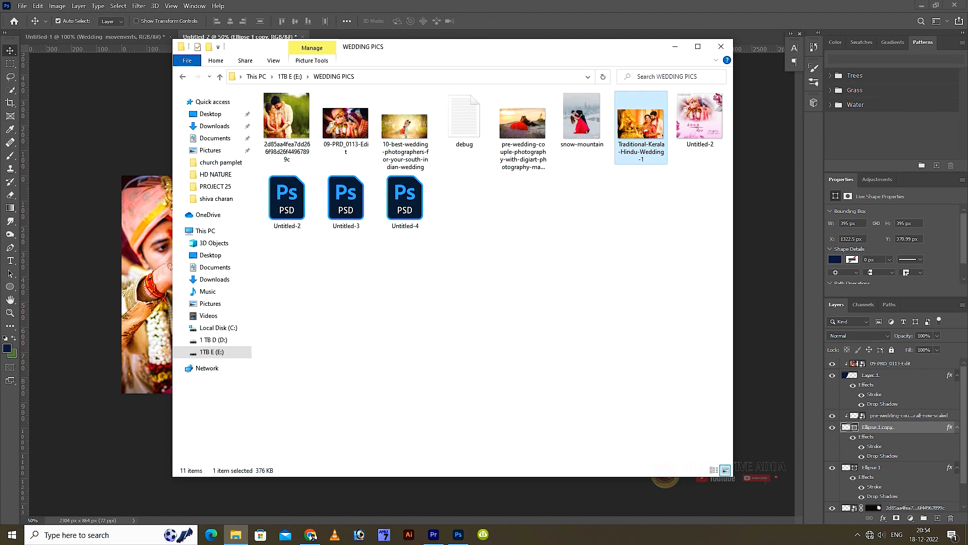
pyautogui.moveTo(643, 125); pyautogui.dragTo(136, 257)
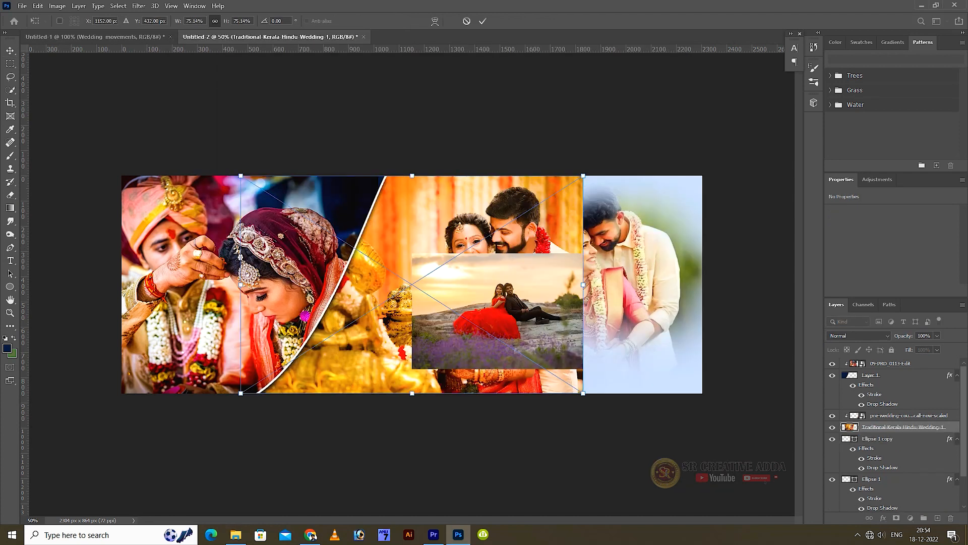
pyautogui.press('Return')
pyautogui.hotkey('ctrl', 'alt', 'g')
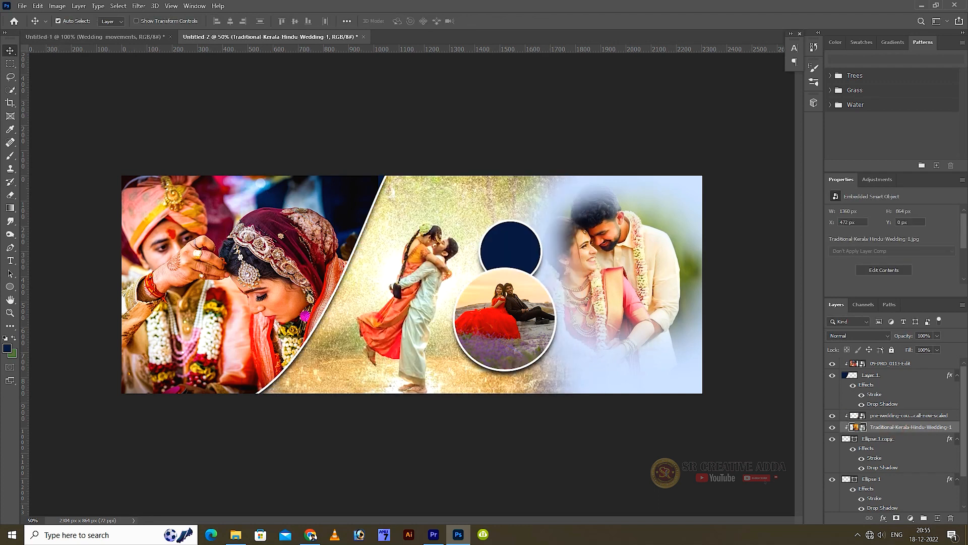
pyautogui.hotkey('ctrl', 't')
pyautogui.moveTo(560, 255); pyautogui.dragTo(614, 216)
pyautogui.hotkey('ctrl', 'z')
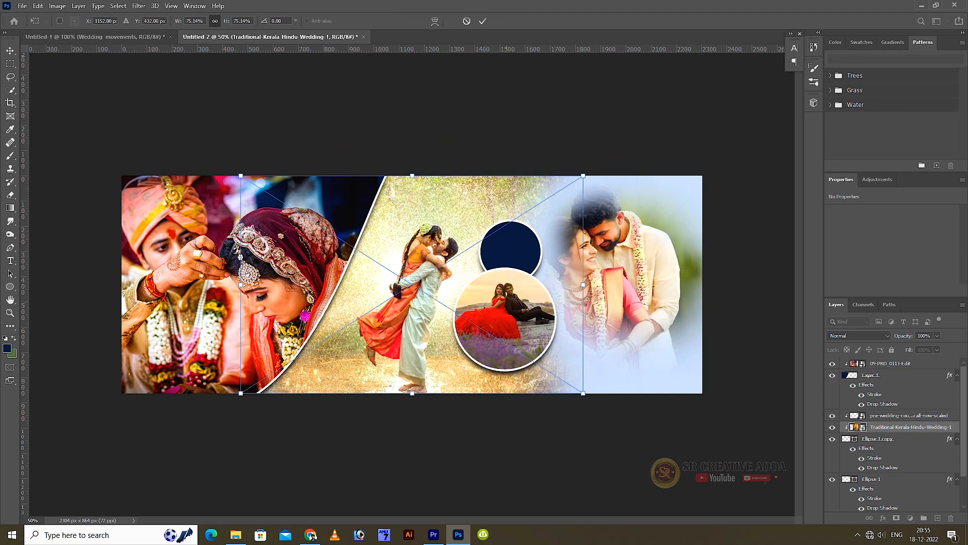
pyautogui.press('Return')
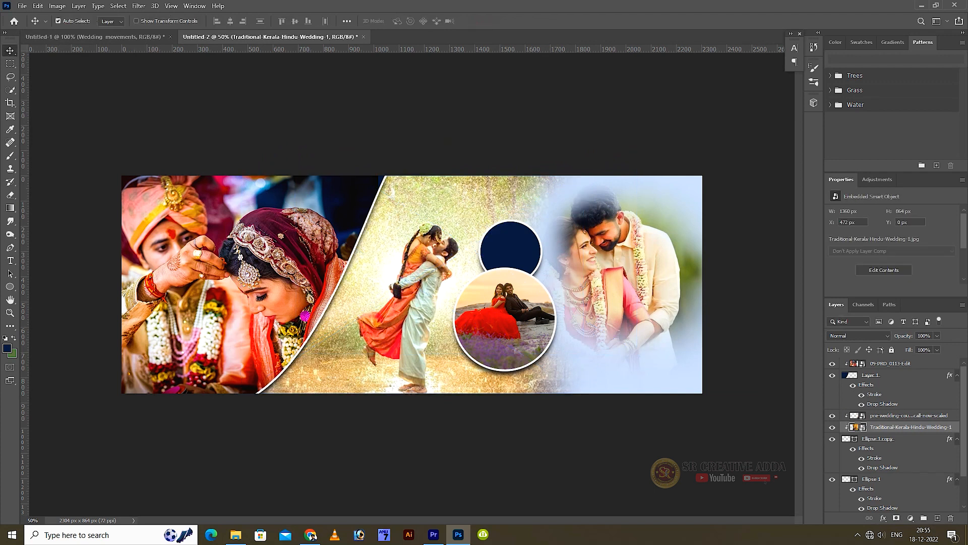
# Step: Move the Kerala wedding photo's layer directly above the small circle's layer and clip it to that circle
pyautogui.click(832, 439)
pyautogui.click(832, 439)
pyautogui.click(832, 439)
pyautogui.click(832, 439)
pyautogui.click(833, 479)
pyautogui.click(833, 479)
pyautogui.moveTo(903, 426); pyautogui.dragTo(903, 469)
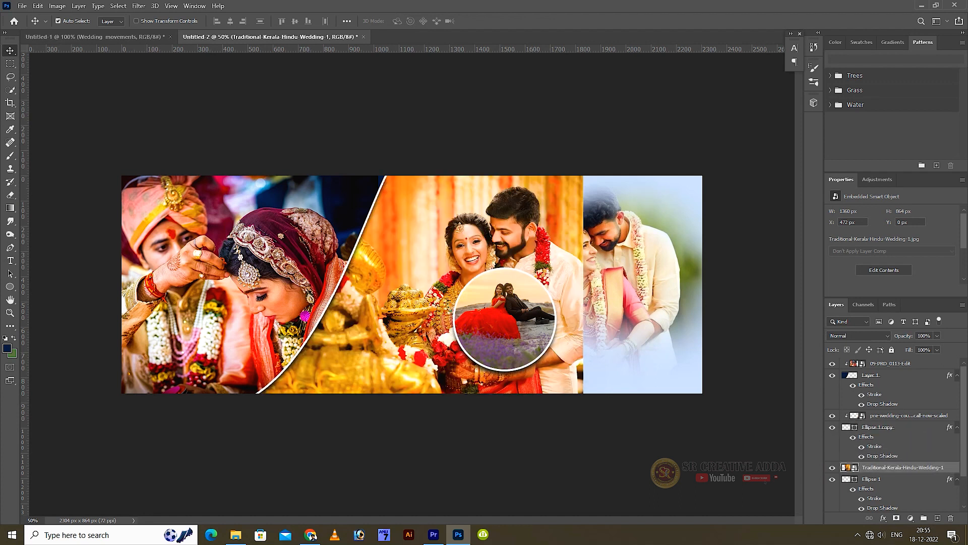
pyautogui.hotkey('ctrl', 'alt', 'g')
# Step: Scale the Kerala wedding photo to about 27.3% and move it over the small circle
pyautogui.hotkey('ctrl', 't')
pyautogui.moveTo(583, 176); pyautogui.dragTo(358, 318)
pyautogui.moveTo(341, 352); pyautogui.dragTo(524, 249)
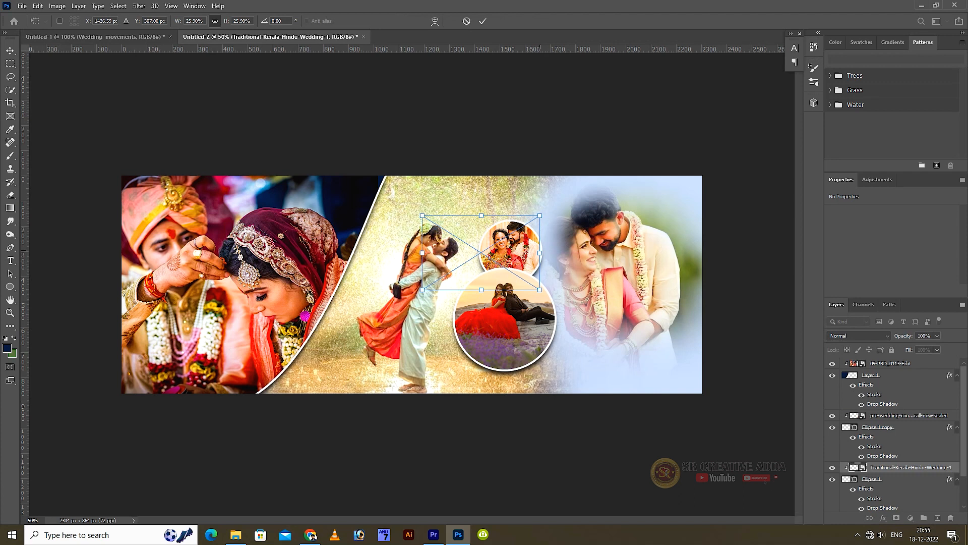
pyautogui.moveTo(545, 212); pyautogui.dragTo(546, 206)
pyautogui.moveTo(535, 249); pyautogui.dragTo(538, 251)
# Step: Nudge the Kerala wedding photo down and left so the couple sits centred in the small circle
pyautogui.press('Down')
pyautogui.press('Down')
pyautogui.press('Down')
pyautogui.press('Down')
pyautogui.press('Down')
pyautogui.press('Down')
pyautogui.press('Down')
pyautogui.press('Down')
pyautogui.press('Down')
pyautogui.press('Down')
pyautogui.press('Down')
pyautogui.press('Down')
pyautogui.press('Down')
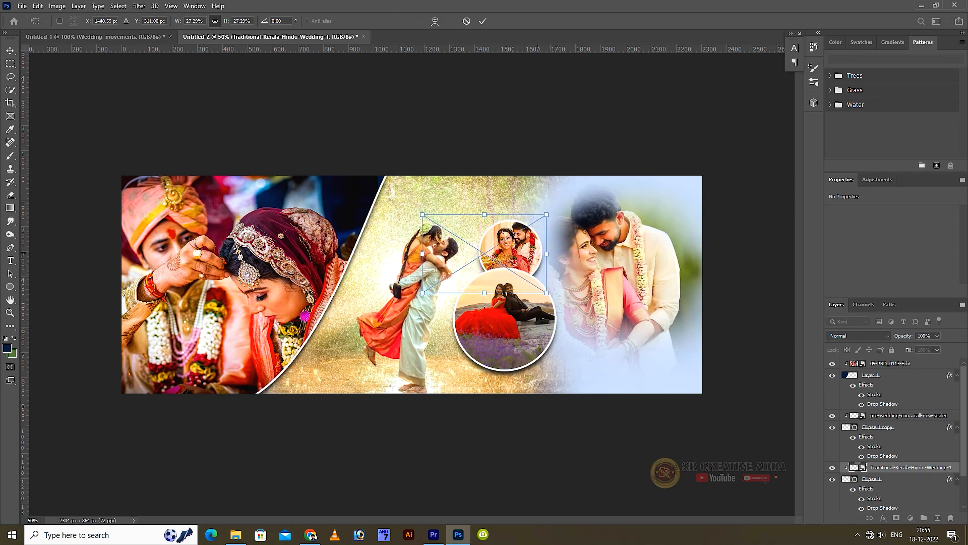
pyautogui.press('Left')
pyautogui.press('Left')
pyautogui.press('Left')
pyautogui.press('Left')
pyautogui.press('Left')
pyautogui.press('Left')
pyautogui.press('Left')
pyautogui.press('Left')
pyautogui.press('Left')
pyautogui.press('Left')
pyautogui.press('Left')
pyautogui.press('Left')
pyautogui.press('Left')
pyautogui.press('Left')
pyautogui.press('Left')
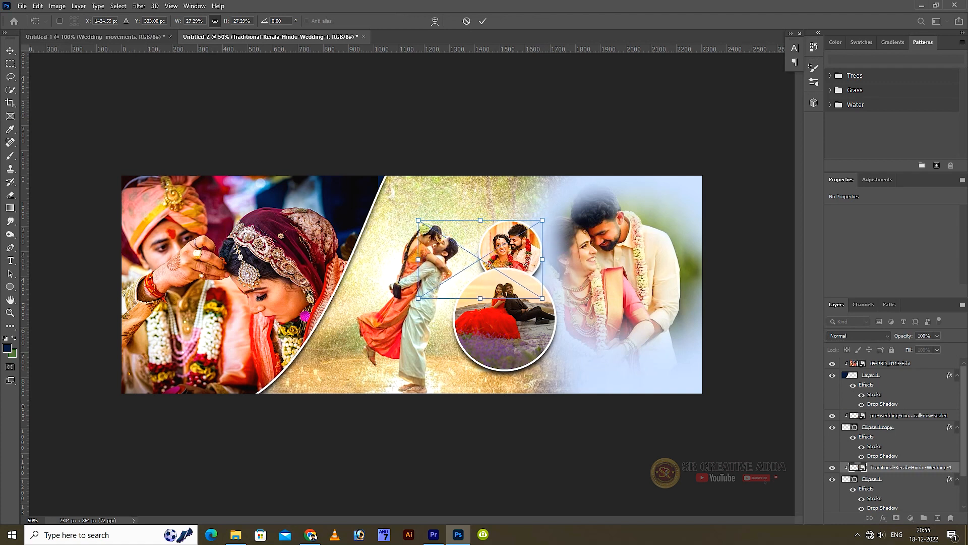
pyautogui.press('Return')
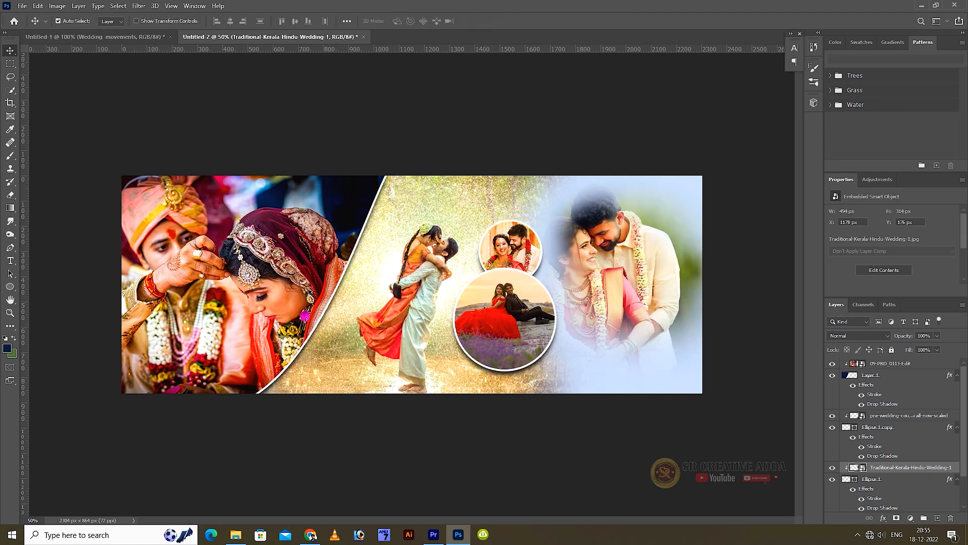
# Step: Desaturate the embracing couple photo with Hue/Saturation, setting Saturation to -86
pyautogui.click(392, 273)
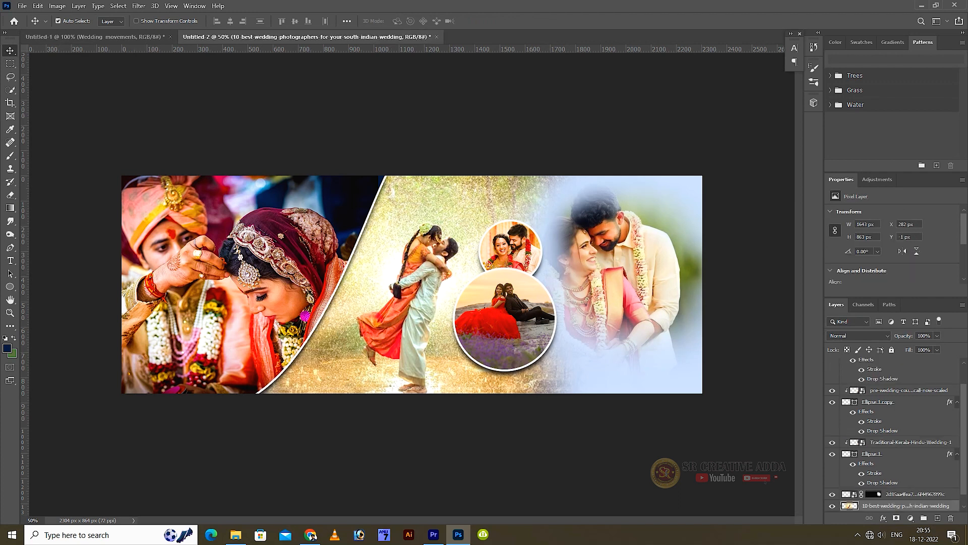
pyautogui.moveTo(964, 386); pyautogui.dragTo(964, 396)
pyautogui.hotkey('ctrl', 'u')
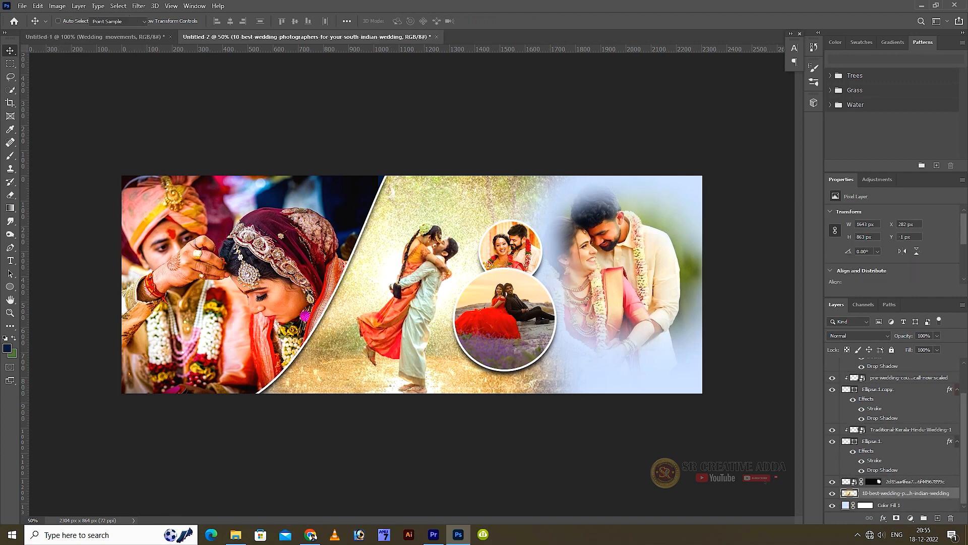
pyautogui.moveTo(757, 207); pyautogui.dragTo(715, 208)
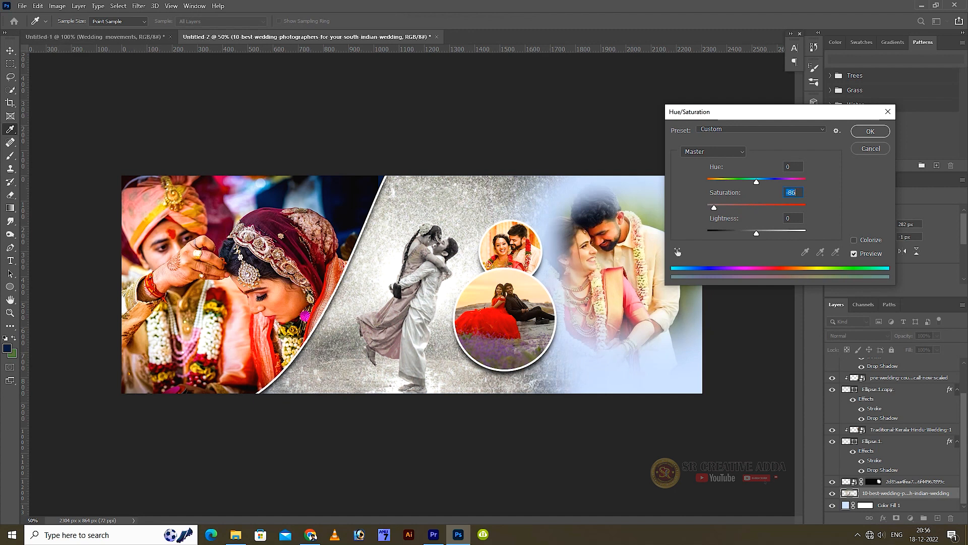
pyautogui.press('Return')
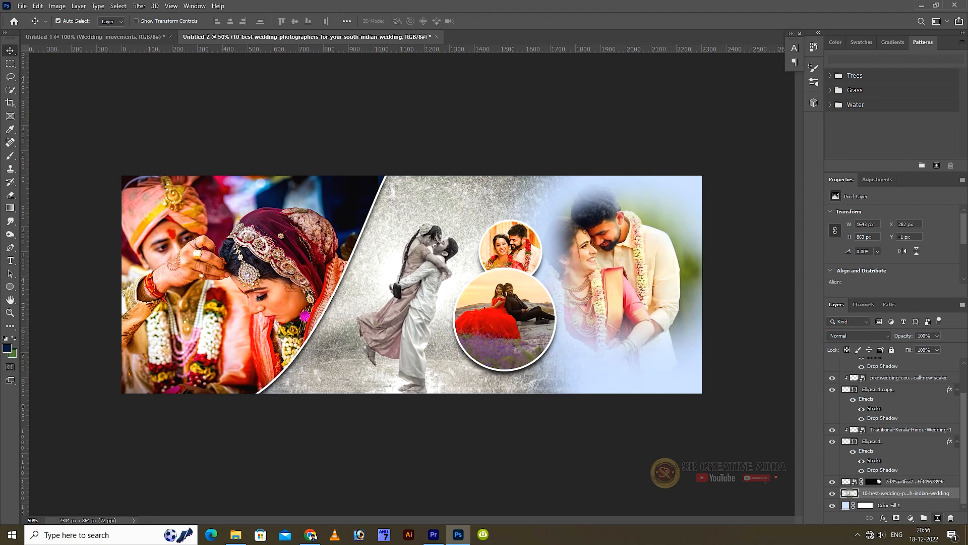
# Step: Add a linear Gradient Fill above the embracing couple photo, fading from navy to transparent at 90°
pyautogui.click(937, 518)
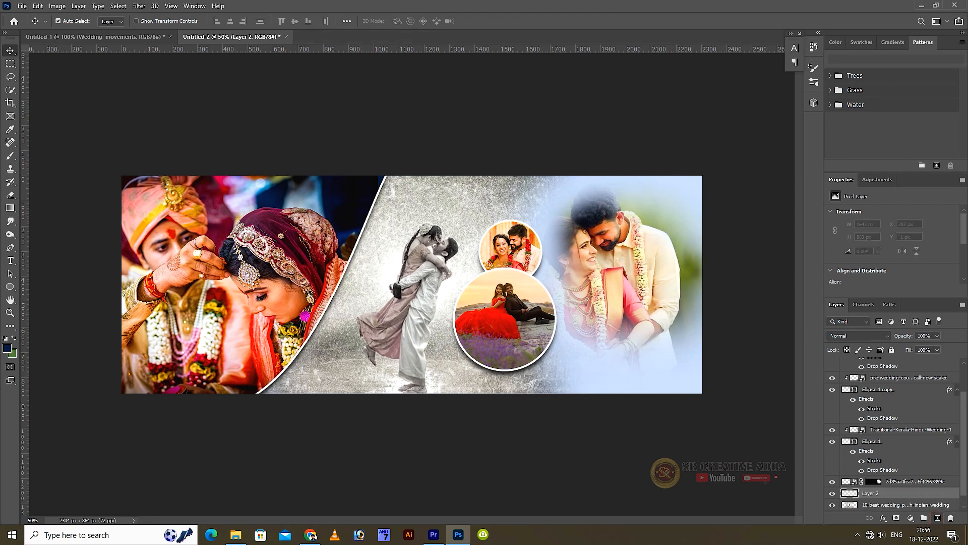
pyautogui.click(911, 518)
pyautogui.click(897, 349)
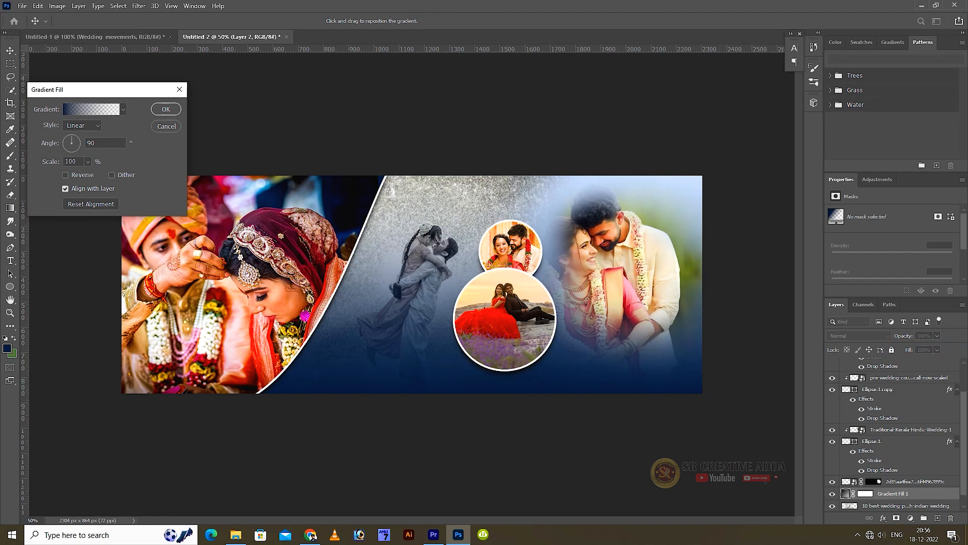
# Step: Change the gradient's starting color to the olive green 617627 sampled from the forest photo and apply the fill
pyautogui.click(90, 109)
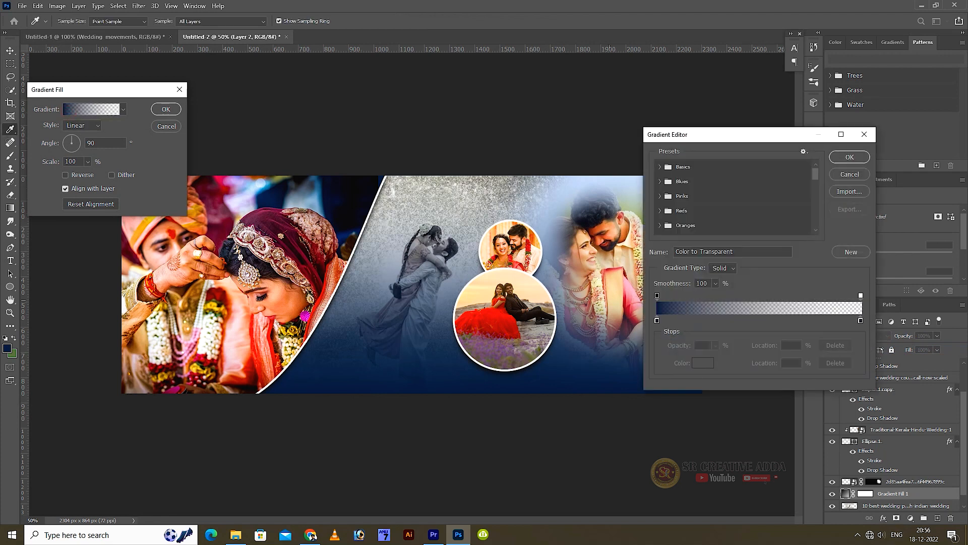
pyautogui.click(657, 320)
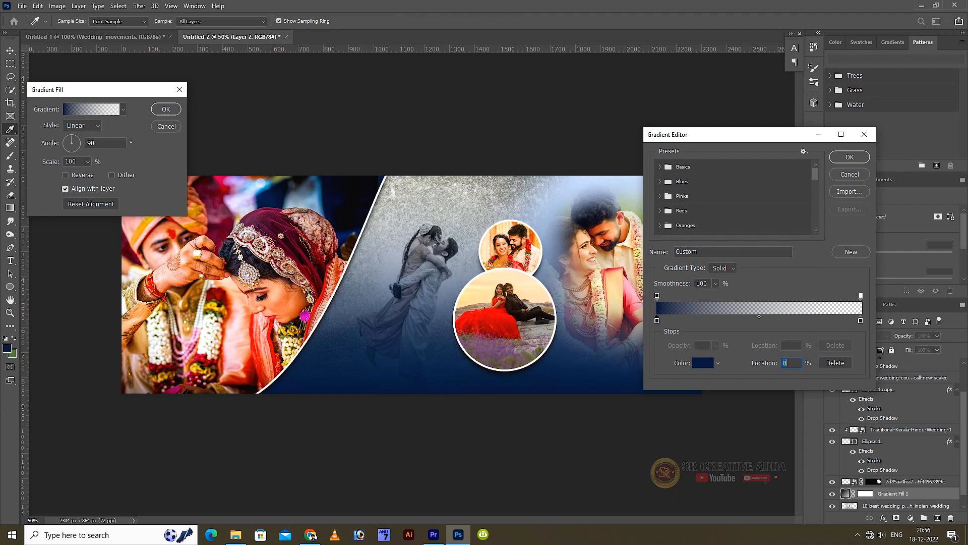
pyautogui.click(703, 363)
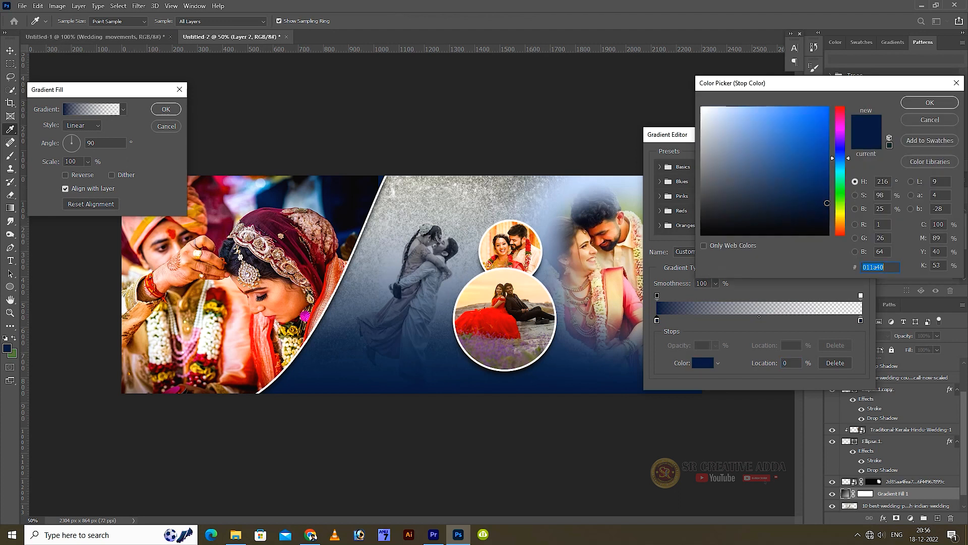
pyautogui.click(930, 103)
pyautogui.moveTo(787, 135); pyautogui.dragTo(859, 80)
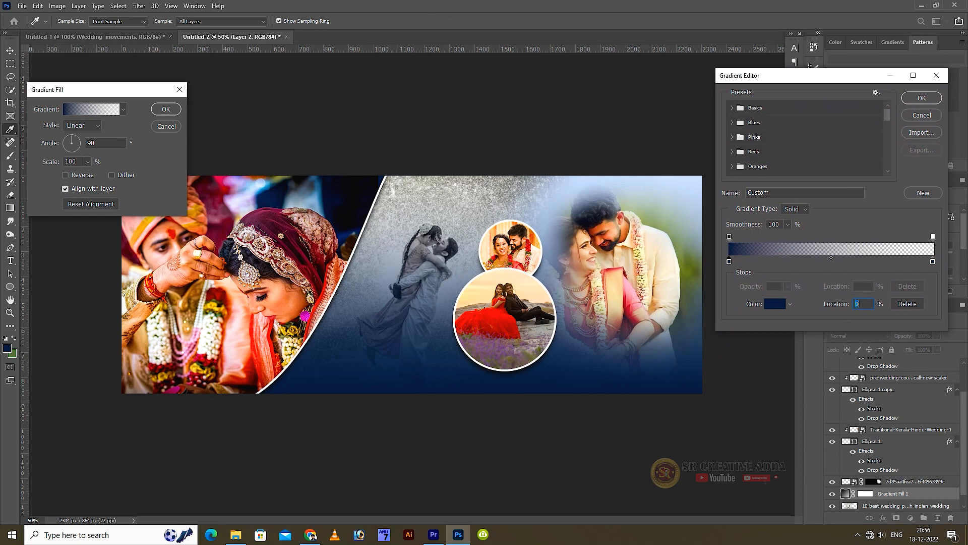
pyautogui.click(775, 304)
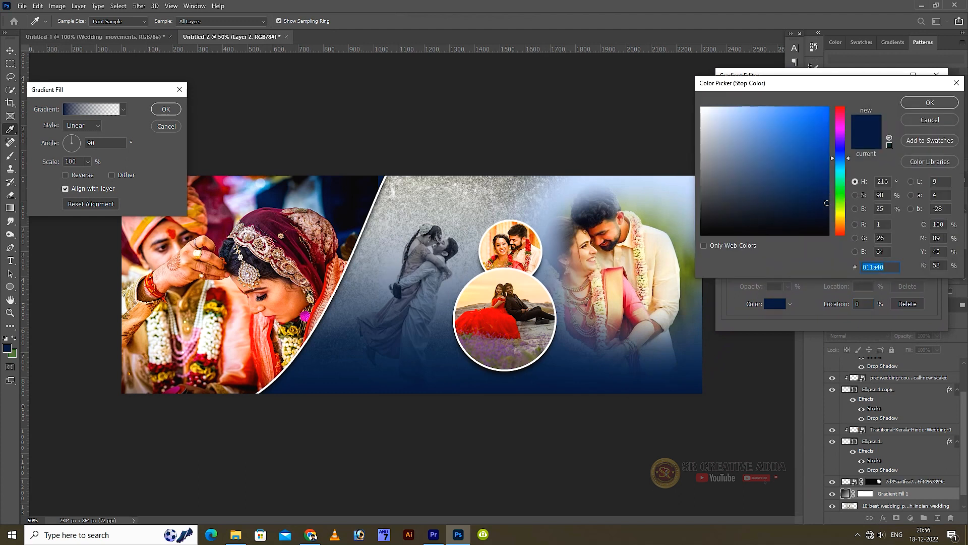
pyautogui.click(689, 268)
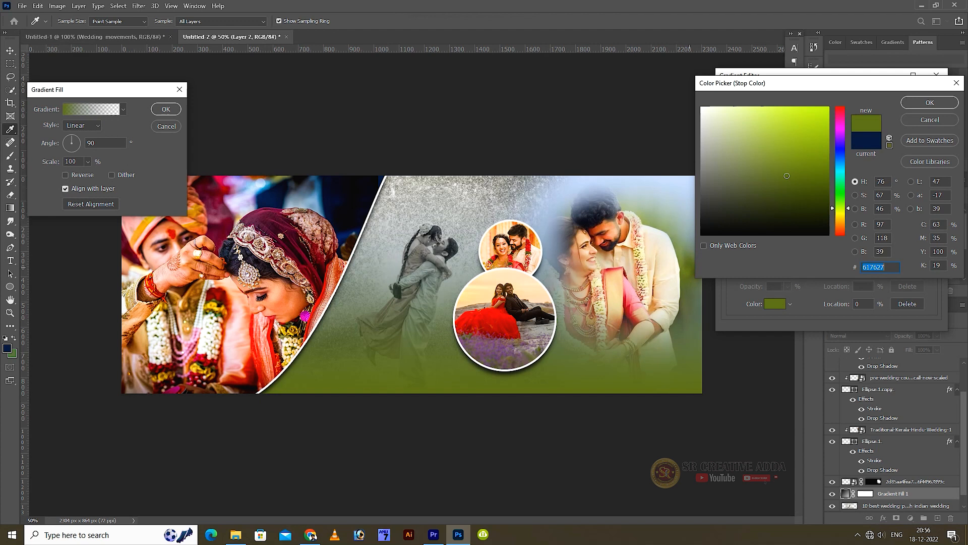
pyautogui.press('Return')
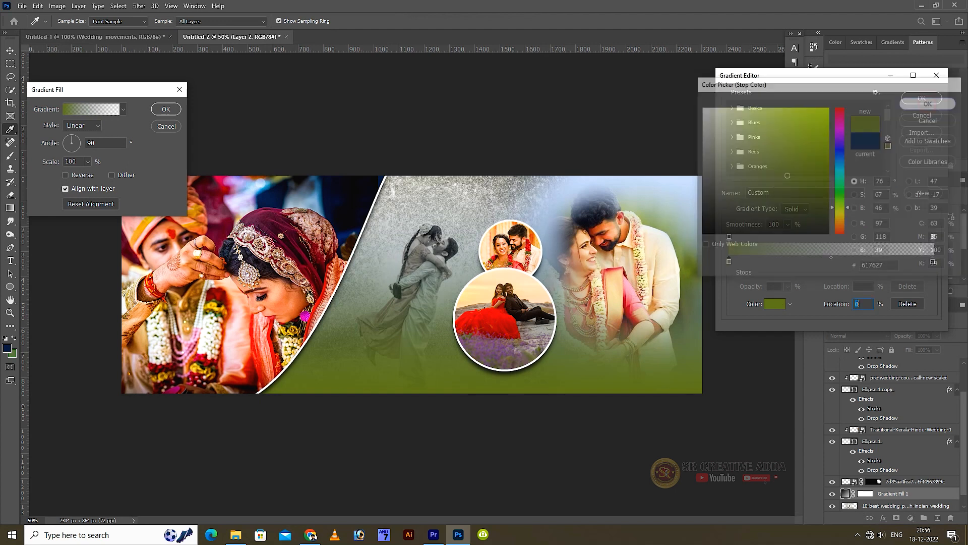
pyautogui.press('Return')
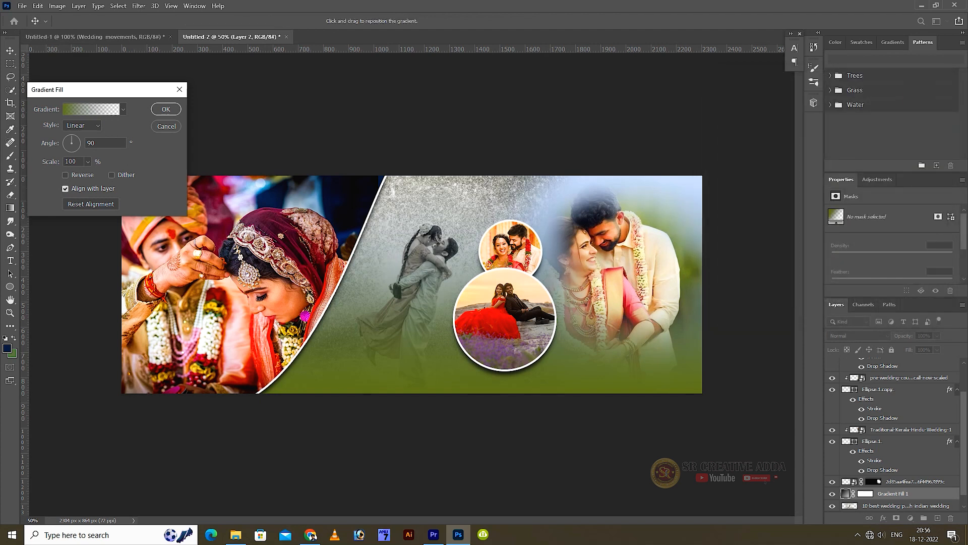
pyautogui.press('Return')
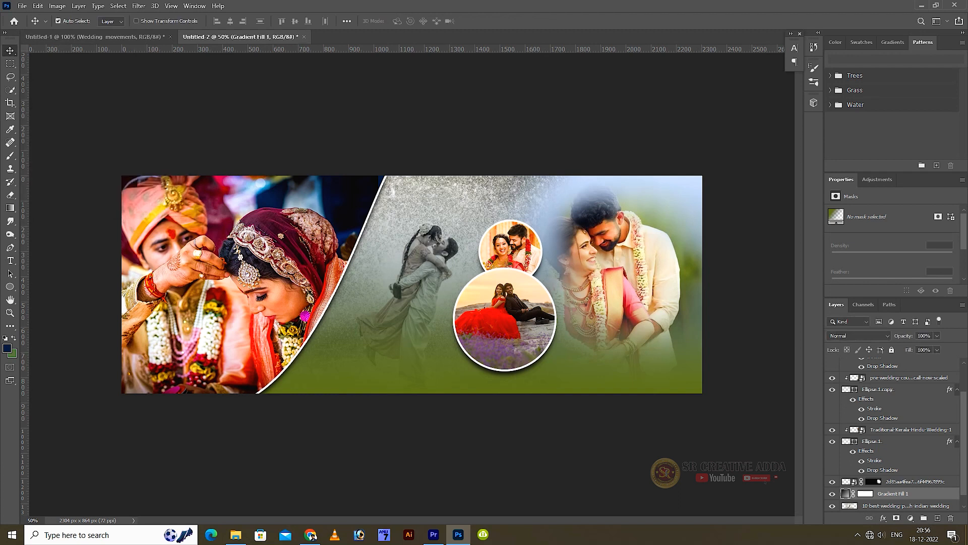
# Step: Move the gradient fill to the top of the layer stack and reduce its opacity to 73%
pyautogui.moveTo(926, 494); pyautogui.dragTo(926, 363)
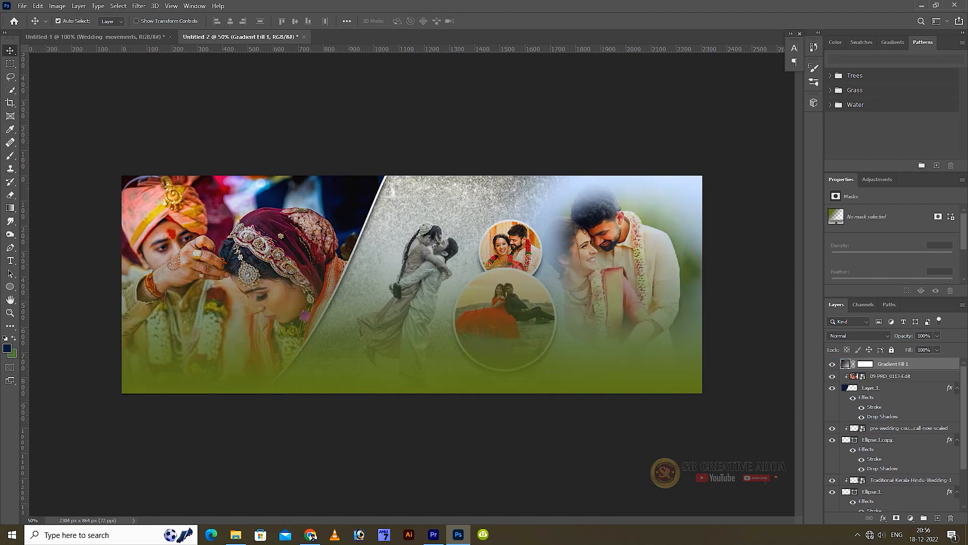
pyautogui.click(937, 335)
pyautogui.moveTo(940, 347); pyautogui.dragTo(925, 347)
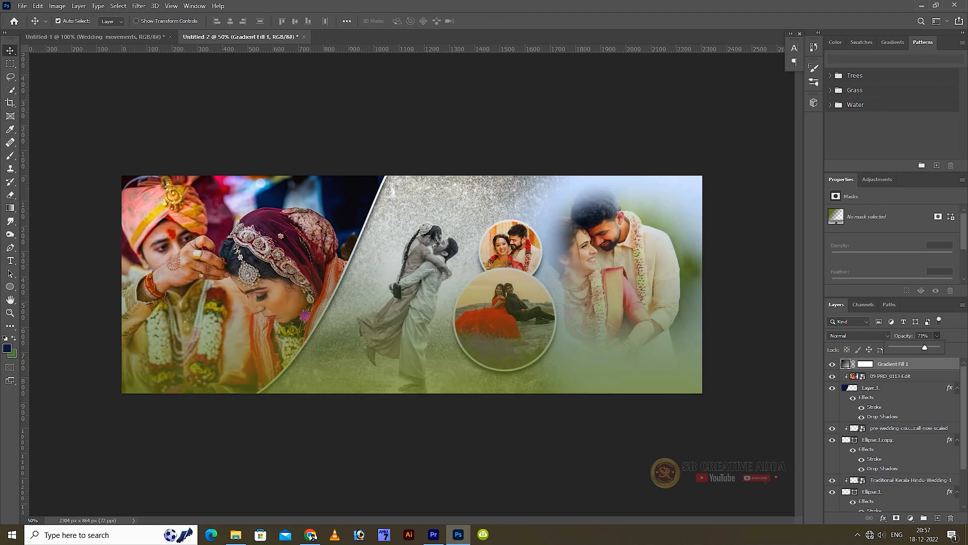
# Step: Move the gradient fill layer below the circle frames, directly above the embracing couple photo, so it covers only the background photos
pyautogui.moveTo(893, 364); pyautogui.dragTo(892, 485)
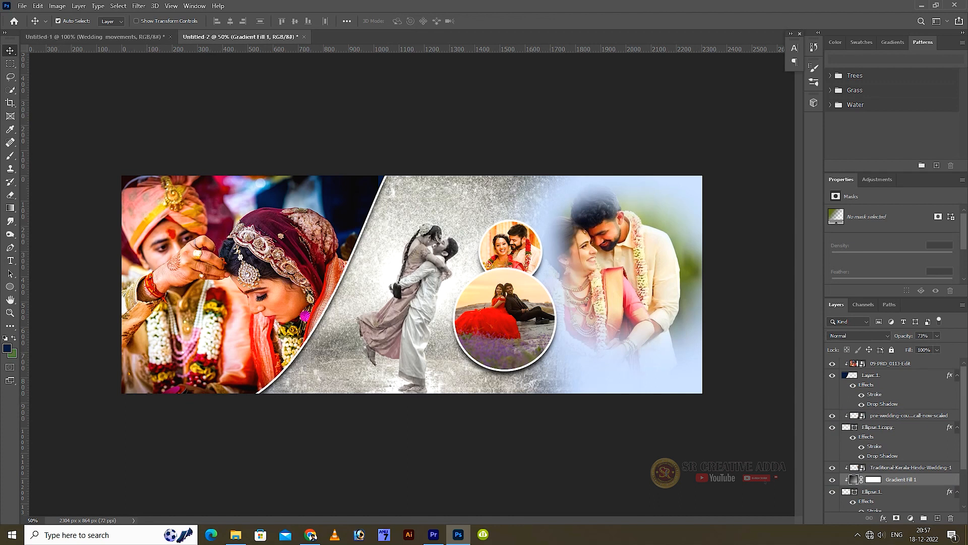
pyautogui.scroll(-3, 893, 479)
pyautogui.moveTo(902, 429); pyautogui.dragTo(903, 472)
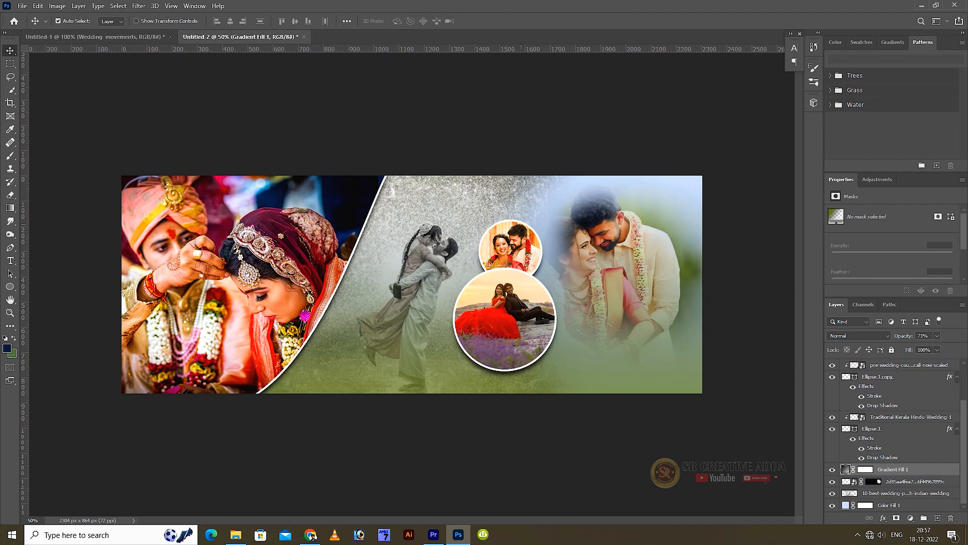
# Step: Move both circle frames upward together with their photos, the small one to Y 77 px and the large one to about Y 267 px
pyautogui.moveTo(514, 231)
pyautogui.mouseDown()
pyautogui.moveTo(511, 207)
pyautogui.moveTo(510, 233)
pyautogui.mouseUp()
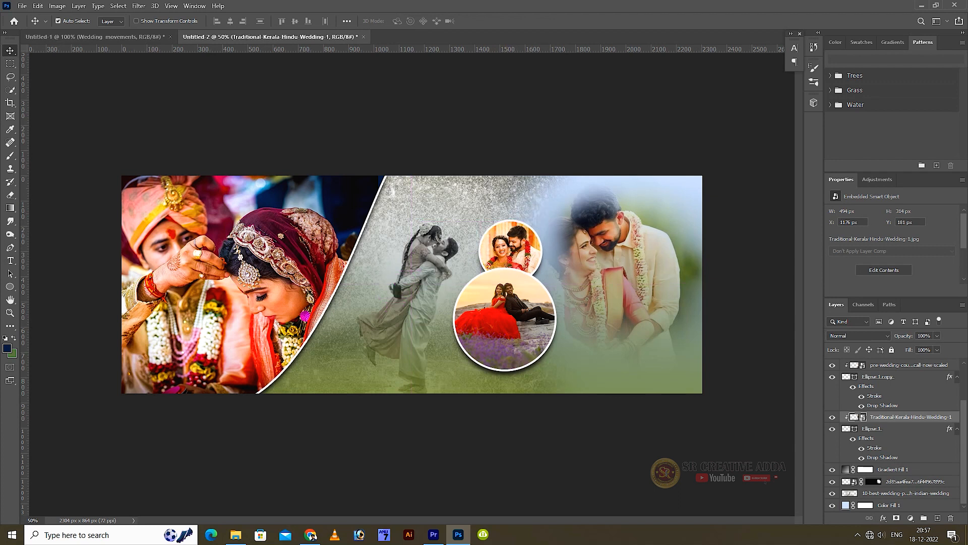
pyautogui.press('ctrl')
pyautogui.moveTo(525, 230); pyautogui.dragTo(518, 208)
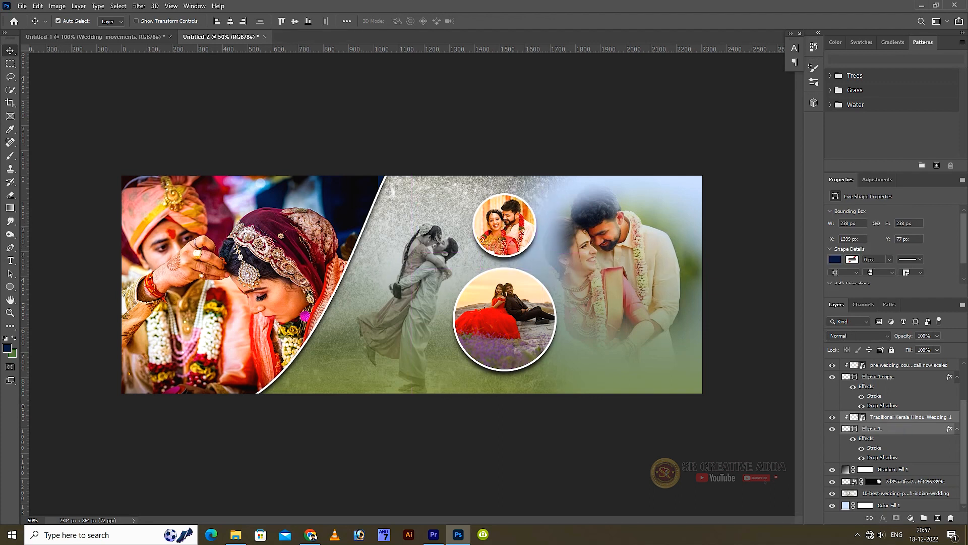
pyautogui.click(912, 377)
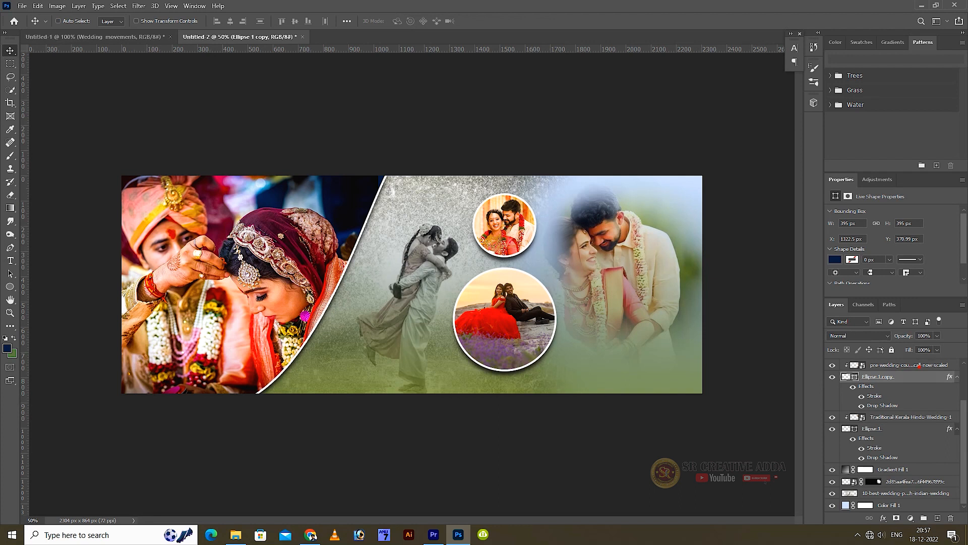
pyautogui.keyDown('ctrl'); pyautogui.click(920, 366); pyautogui.keyUp('ctrl')
pyautogui.moveTo(538, 303); pyautogui.dragTo(537, 277)
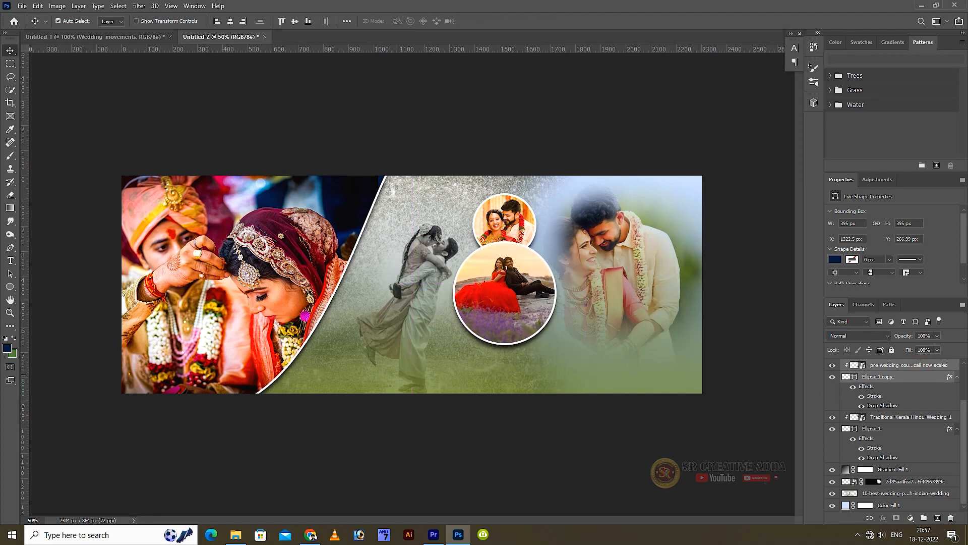
# Step: Add the text "Wedding" below the large circle, with only its first letter capitalised
pyautogui.click(10, 260)
pyautogui.click(544, 354)
pyautogui.write('WEDD')
pyautogui.press('BackSpace')
pyautogui.press('BackSpace')
pyautogui.press('BackSpace')
pyautogui.write('eddin')
pyautogui.hotkey('ctrl', 'Return')
pyautogui.click(554, 354)
pyautogui.press('BackSpace')
pyautogui.write('W')
pyautogui.hotkey('ctrl', 'Return')
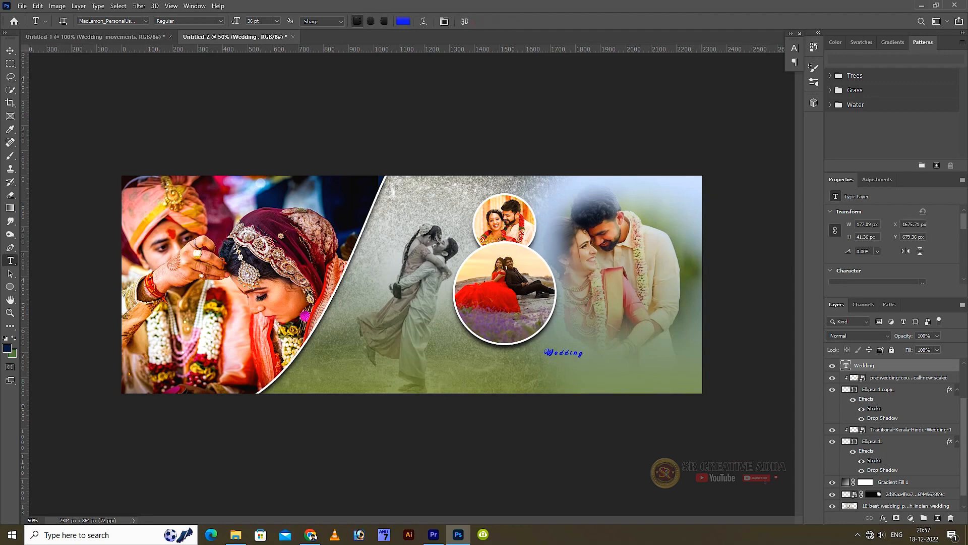
# Step: Add a separate text layer reading "Movements" just below the word "Wedding"
pyautogui.click(568, 374)
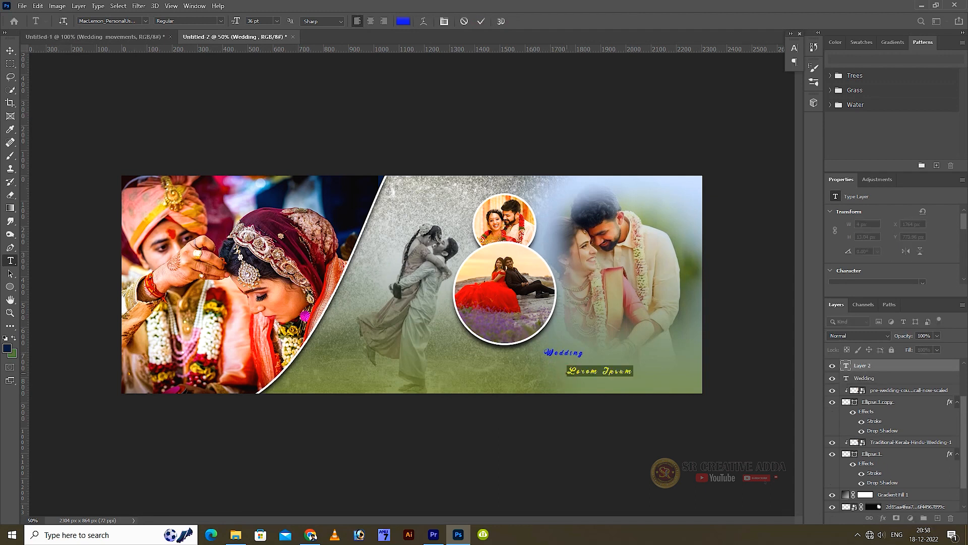
pyautogui.write('Move')
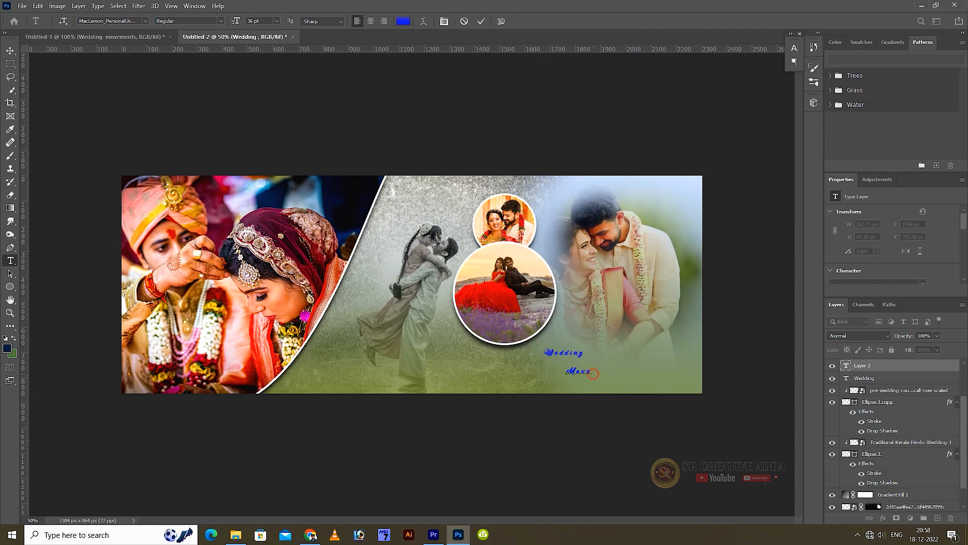
pyautogui.write('ments')
pyautogui.hotkey('ctrl', 'Return')
# Step: Change the font of the "Movements" text to a Akhir Tahun
pyautogui.moveTo(568, 373); pyautogui.dragTo(619, 373)
pyautogui.click(146, 21)
pyautogui.press('Down')
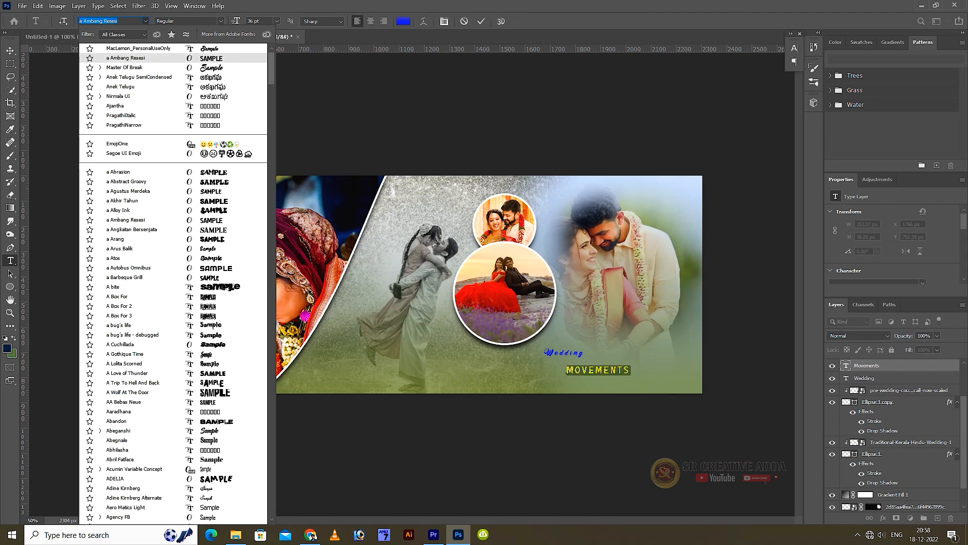
pyautogui.press('Up')
pyautogui.press('Up')
pyautogui.press('Return')
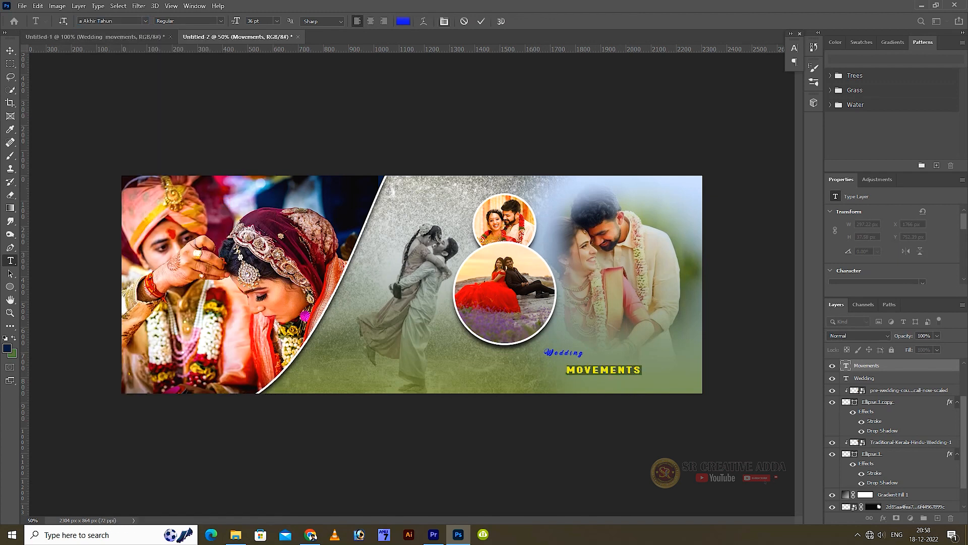
pyautogui.hotkey('ctrl', 'Return')
# Step: Enlarge the "Wedding" text to about 61 pt and place it just above the start of "Movements"
pyautogui.moveTo(547, 353); pyautogui.dragTo(608, 353)
pyautogui.moveTo(236, 21); pyautogui.dragTo(248, 21)
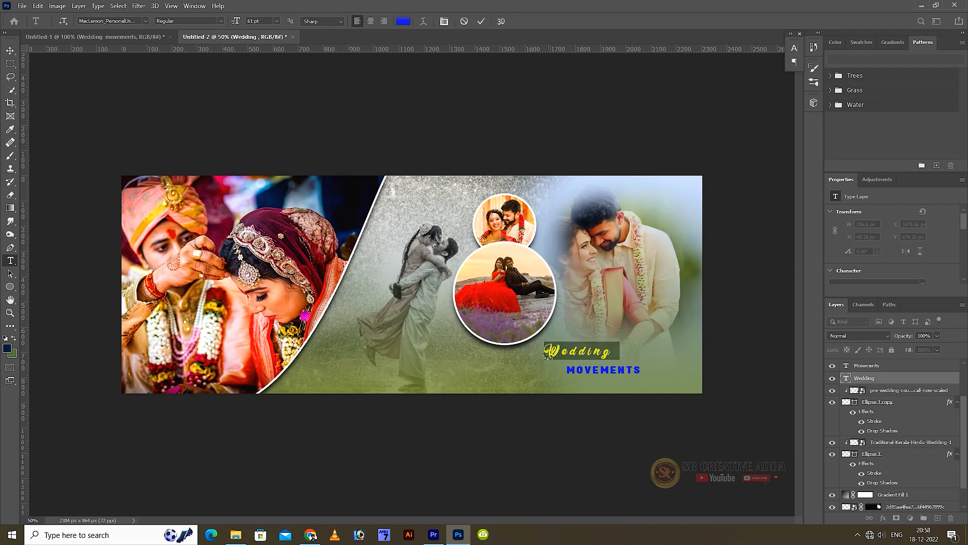
pyautogui.click(482, 21)
pyautogui.press('v')
pyautogui.moveTo(587, 351); pyautogui.dragTo(574, 355)
pyautogui.press('Up')
pyautogui.press('Up')
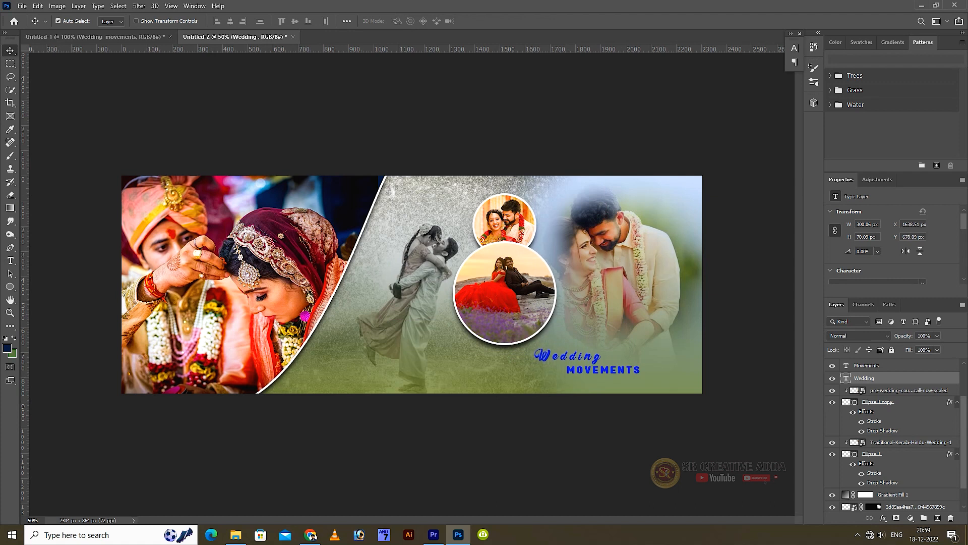
# Step: Scale both title text layers together to about 75% and move them to the page's upper edge beside the curved panel
pyautogui.hotkey('alt', 'shift', ']')
pyautogui.hotkey('ctrl', 't')
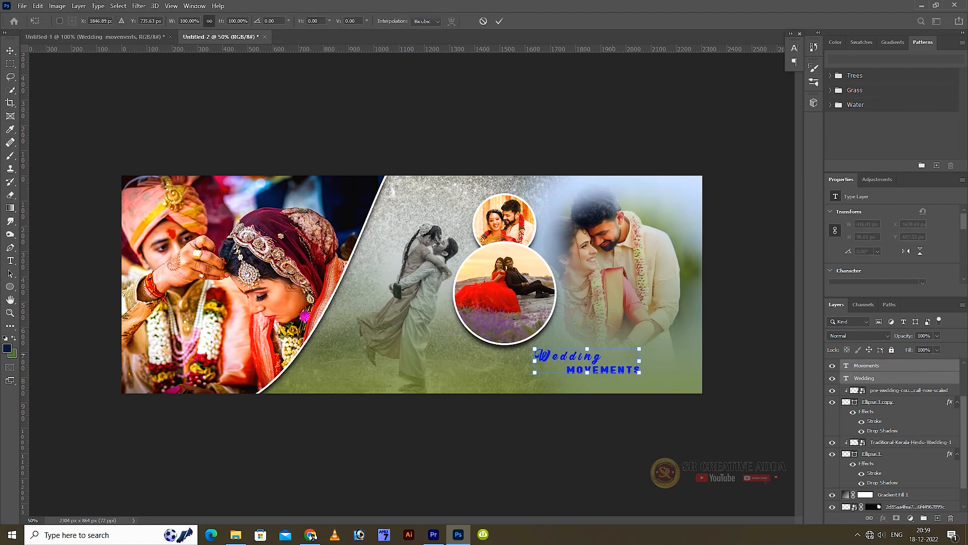
pyautogui.moveTo(639, 349); pyautogui.dragTo(444, 186)
pyautogui.press('Right')
pyautogui.press('Right')
pyautogui.press('Right')
pyautogui.press('Right')
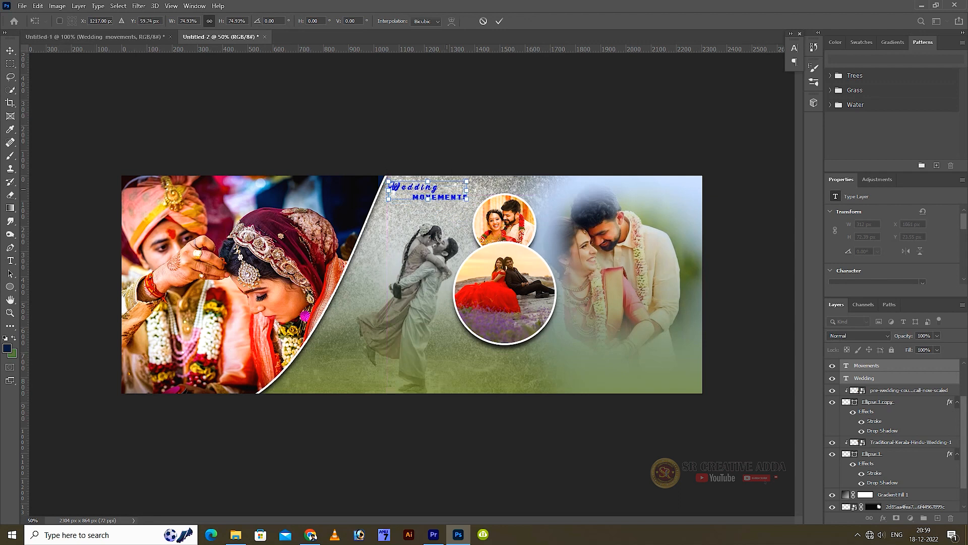
pyautogui.press('Return')
# Step: Give the "Wedding" text a purple-to-blue Gradient Overlay and a Drop Shadow with distance 2 px and size 0 px
pyautogui.doubleClick(913, 378)
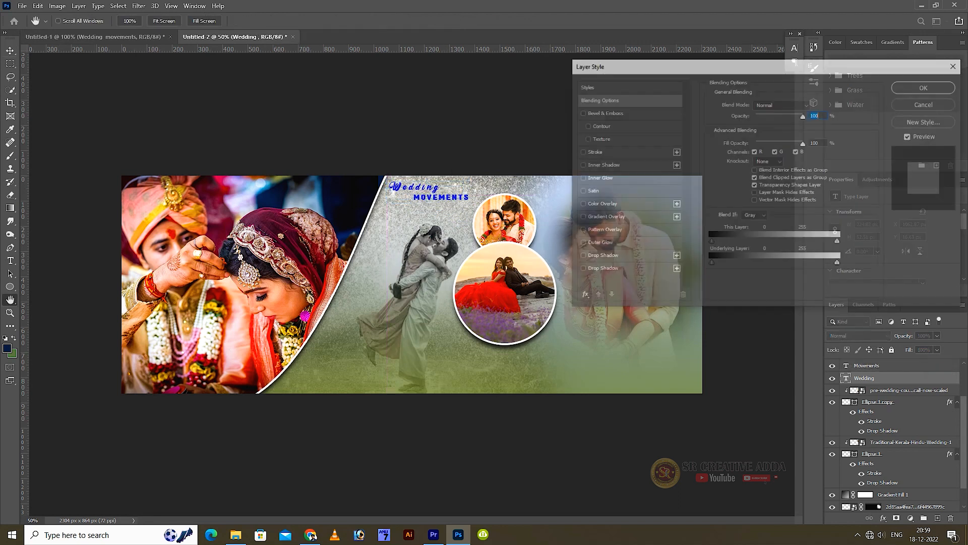
pyautogui.click(604, 218)
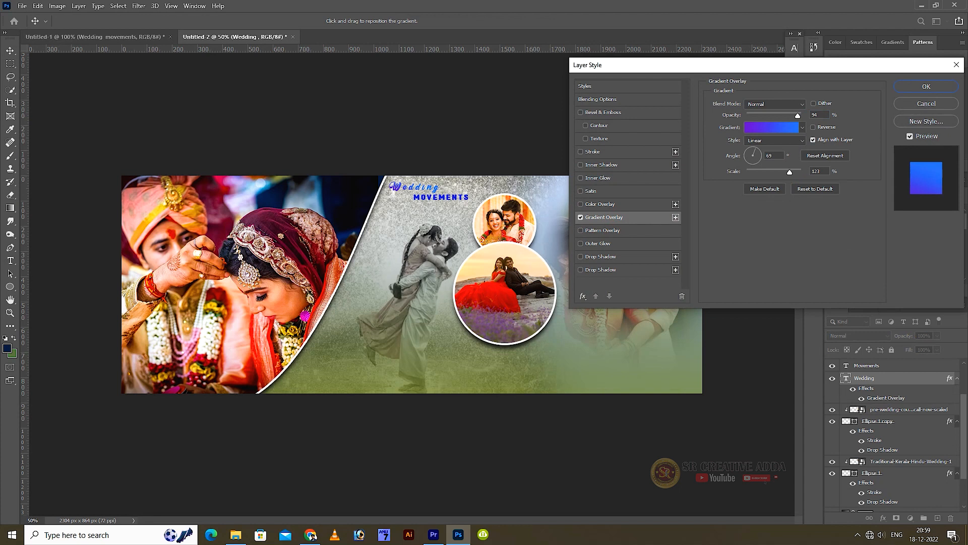
pyautogui.click(601, 257)
pyautogui.moveTo(753, 173); pyautogui.dragTo(748, 150)
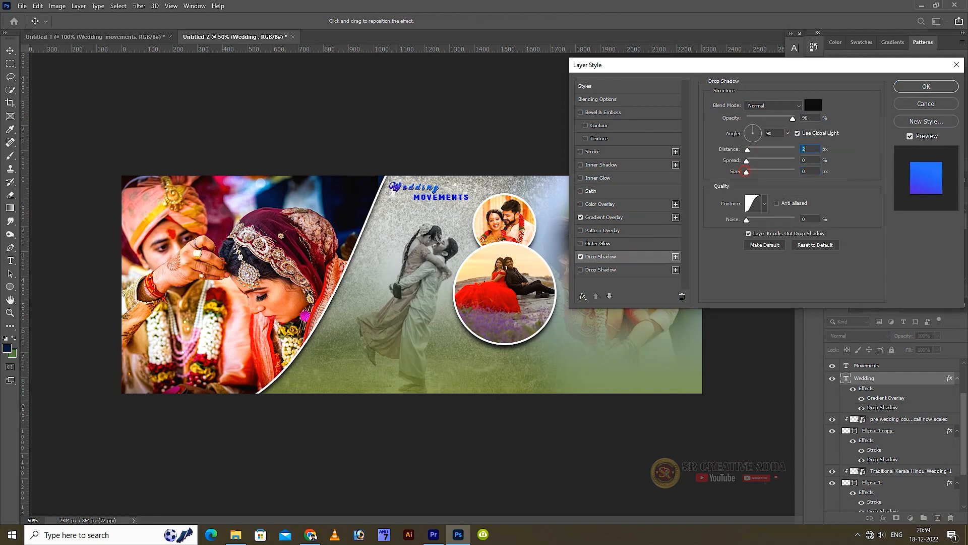
pyautogui.press('Return')
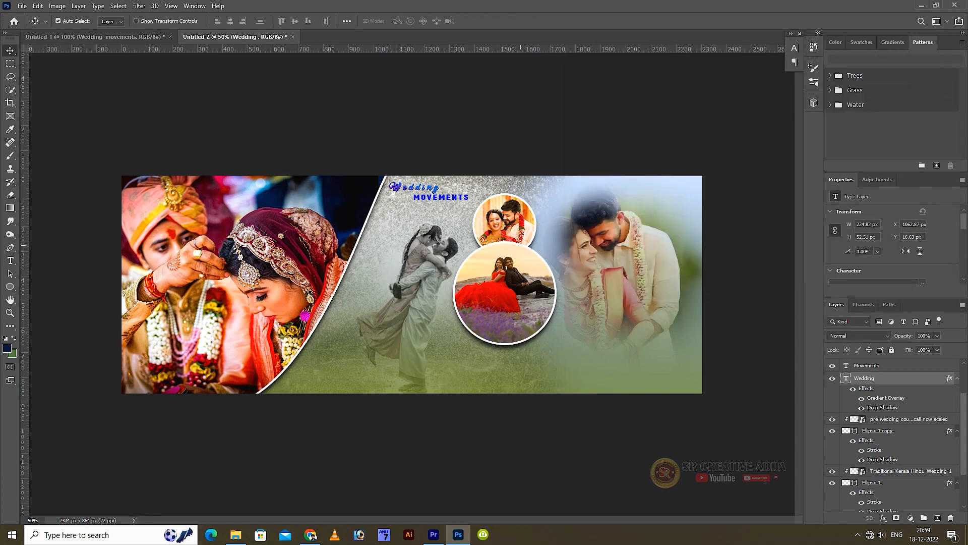
pyautogui.press('t')
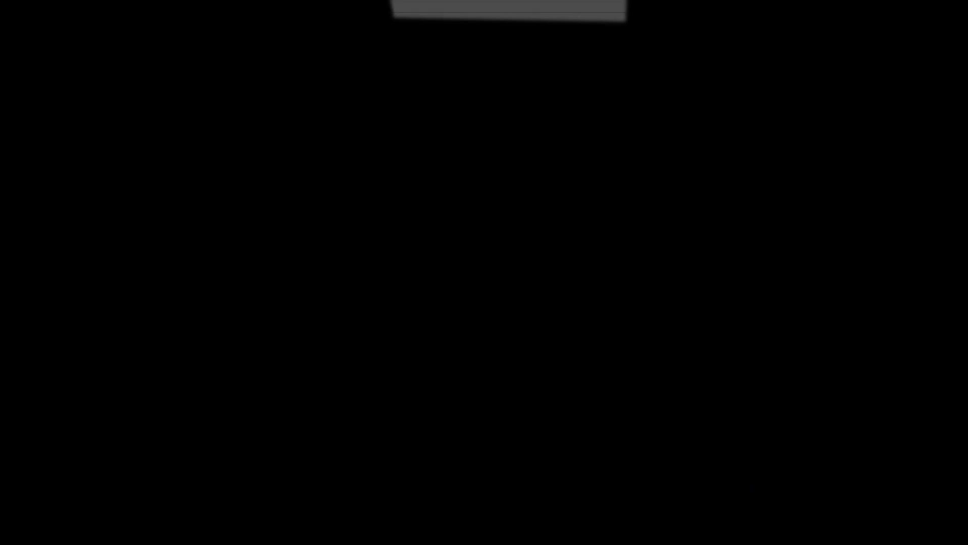